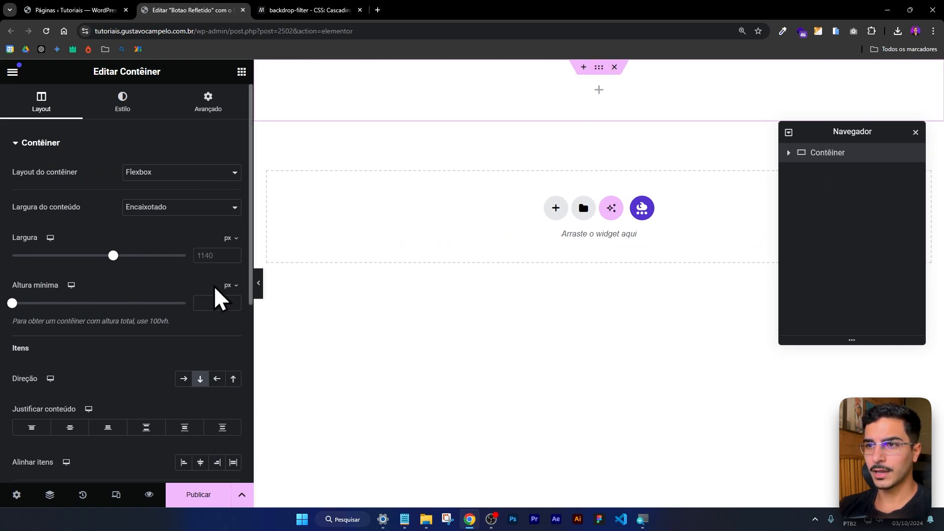
# Set the container's minimum height to 100 vh and its content width to Largura total.
pyautogui.click(229, 286)
pyautogui.click(228, 354)
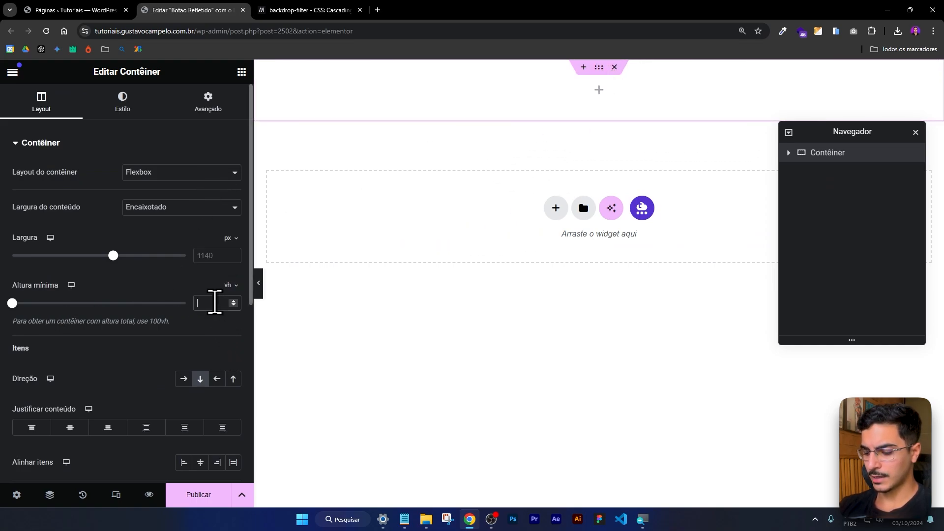
pyautogui.write('100')
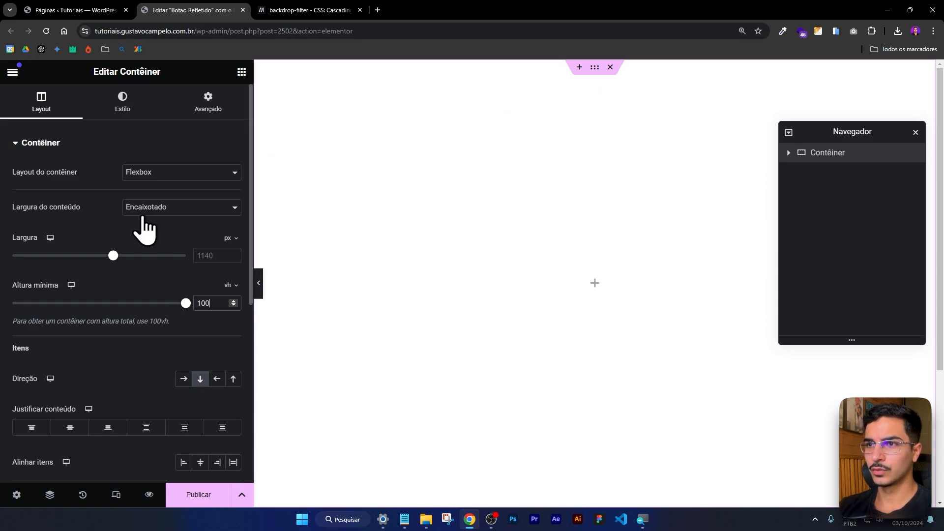
pyautogui.click(144, 210)
pyautogui.click(168, 236)
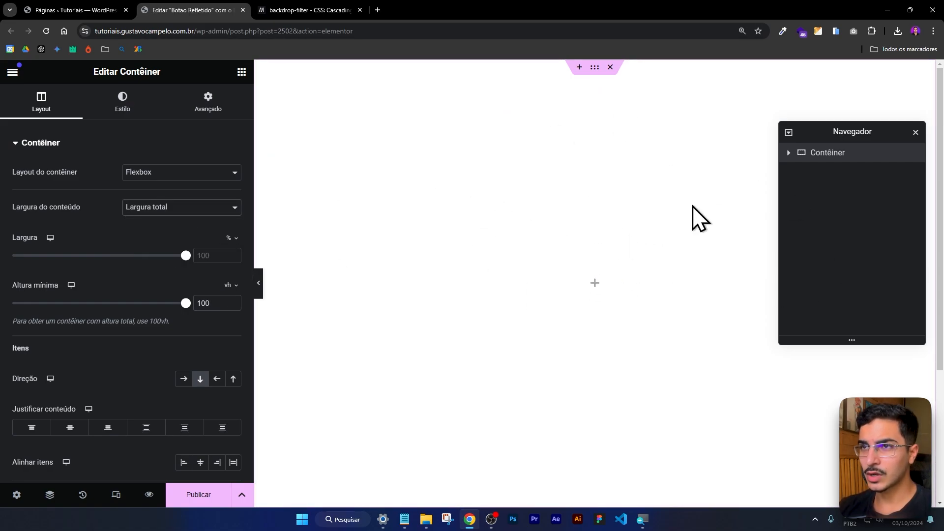
# Give the container a classic background using the purple-blue rounded shapes image from the media library.
pyautogui.click(242, 72)
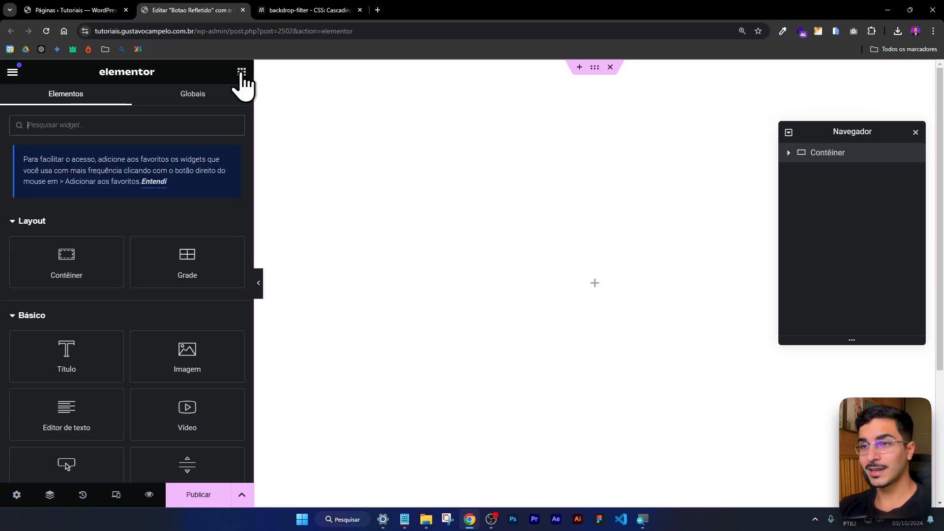
pyautogui.click(595, 67)
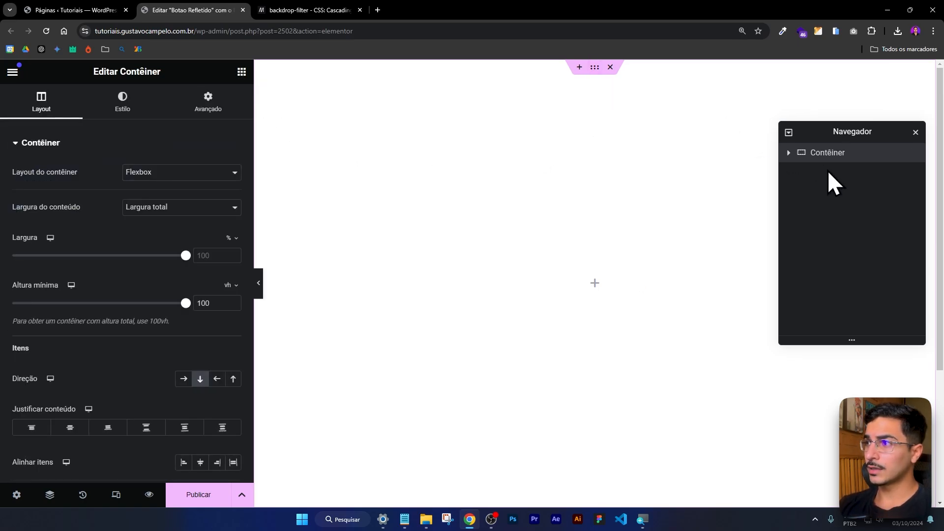
pyautogui.click(114, 109)
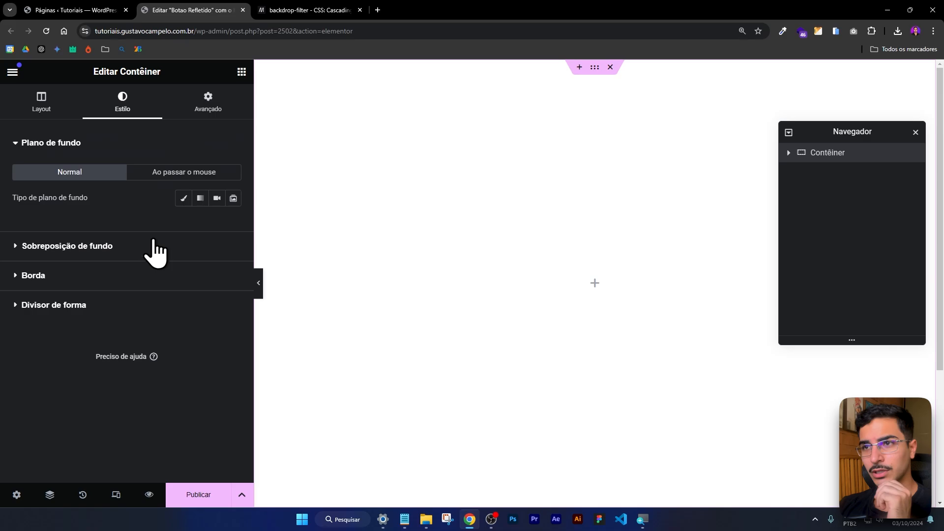
pyautogui.click(183, 198)
pyautogui.click(141, 295)
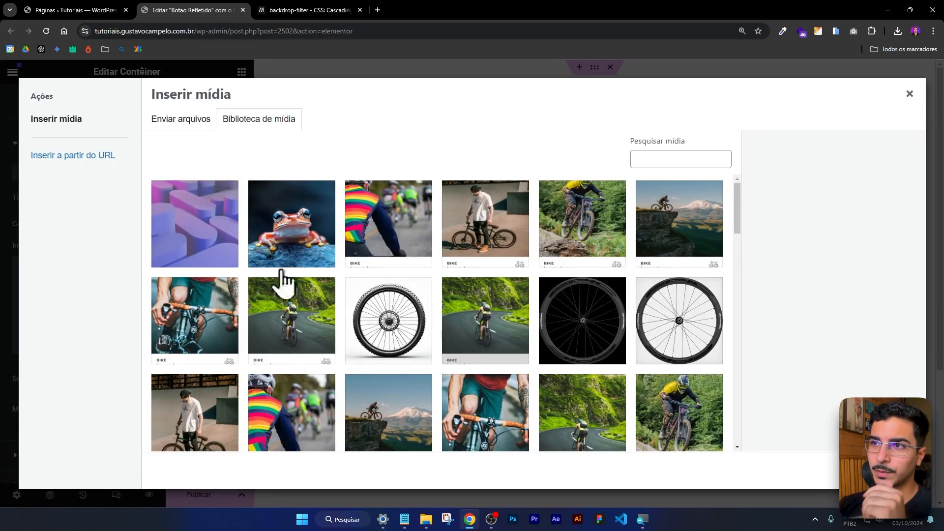
pyautogui.click(221, 231)
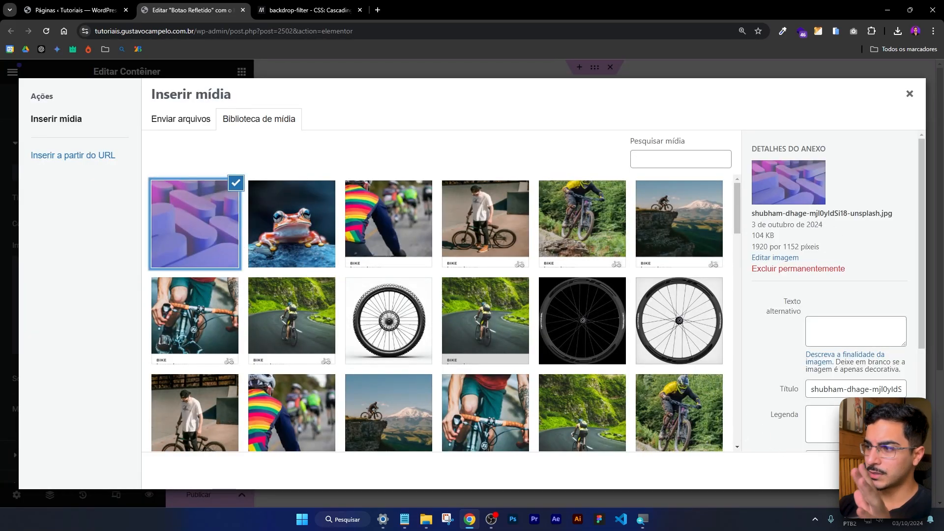
pyautogui.click(892, 471)
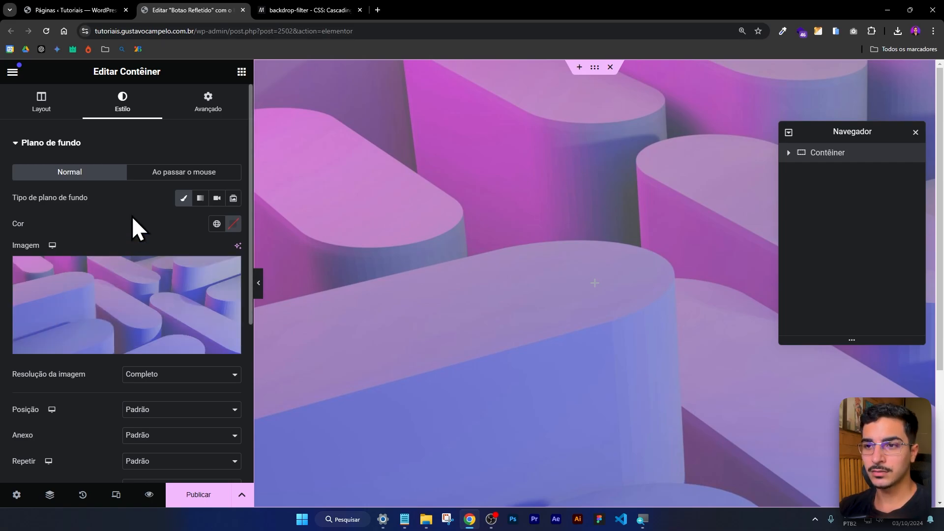
# Set the background image's position to Centro ao centro and its display size to Cobertura.
pyautogui.scroll(-2, 139, 221)
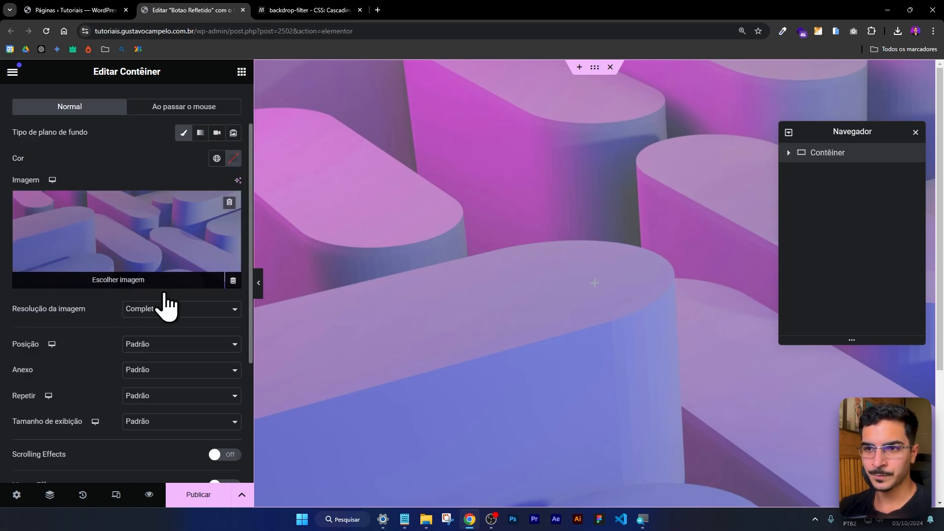
pyautogui.click(166, 347)
pyautogui.click(158, 374)
pyautogui.click(159, 421)
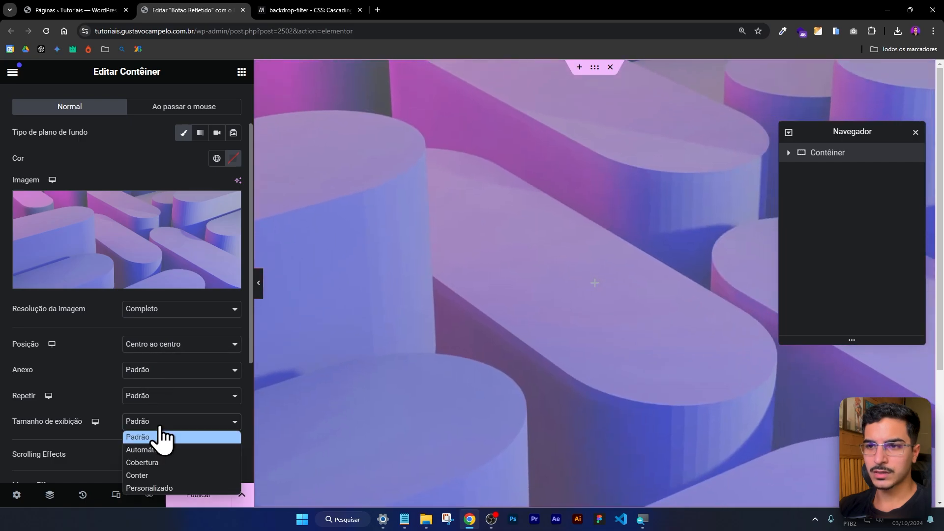
pyautogui.click(155, 459)
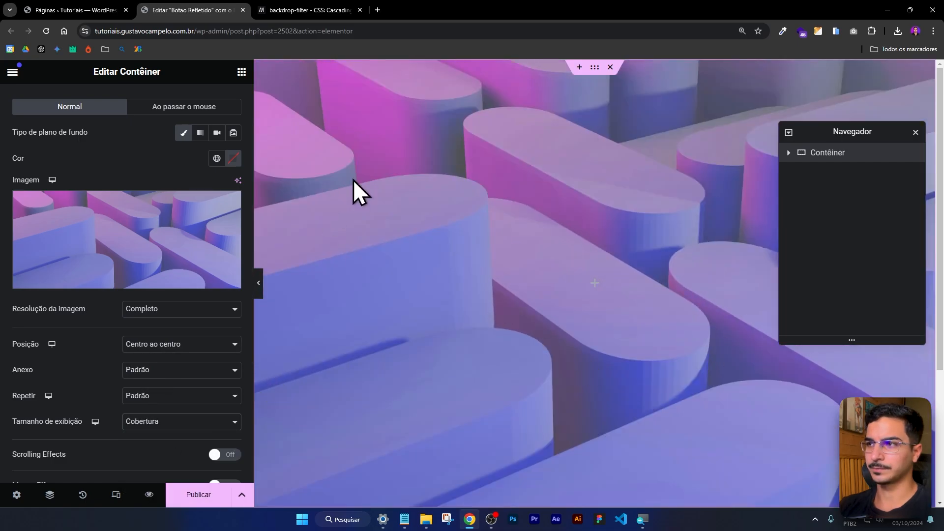
# Nest a new container inside the main container, and centre the main container's content with both justification and item alignment.
pyautogui.click(241, 71)
pyautogui.moveTo(54, 272); pyautogui.dragTo(550, 297)
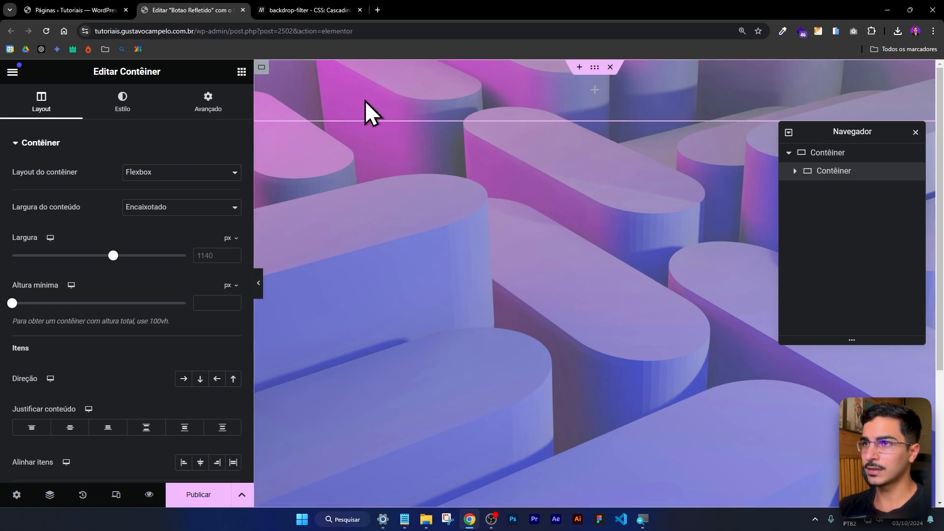
pyautogui.click(839, 153)
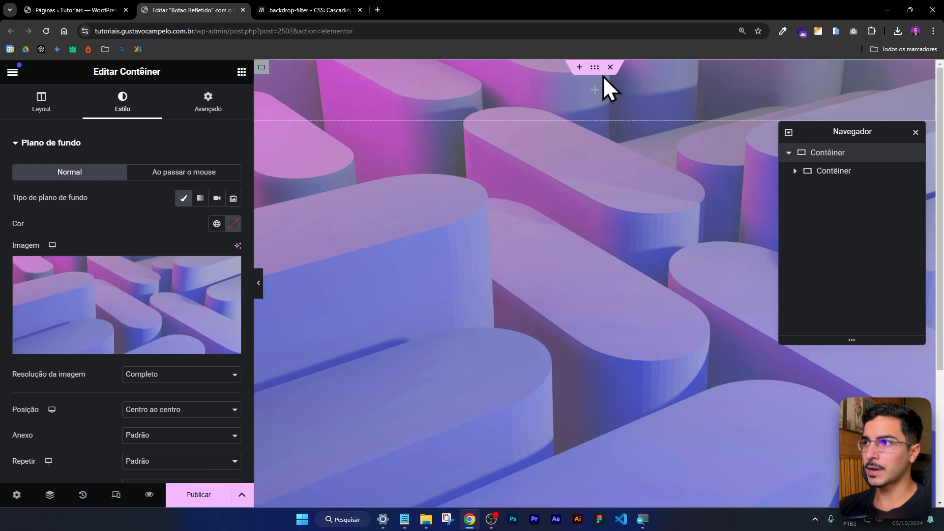
pyautogui.scroll(-5, 119, 305)
pyautogui.scroll(4, 65, 106)
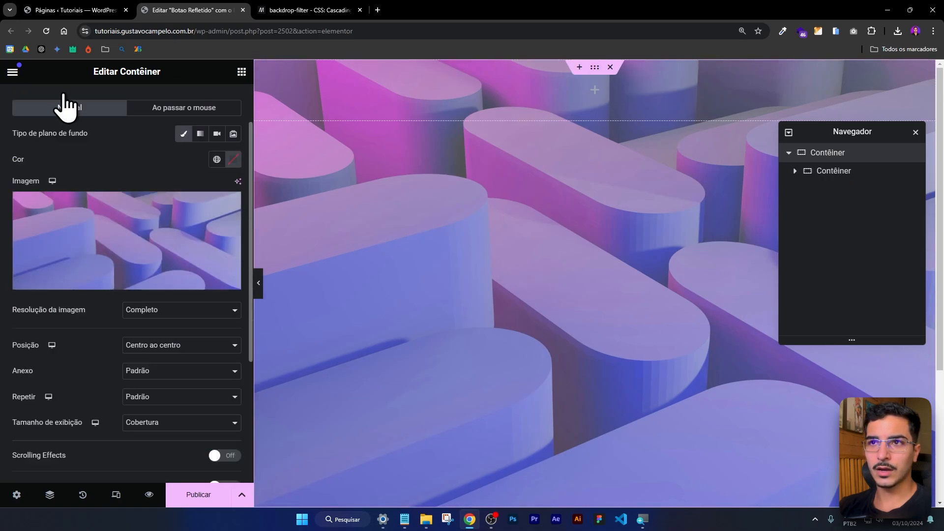
pyautogui.scroll(2, 66, 106)
pyautogui.click(42, 101)
pyautogui.scroll(-3, 123, 374)
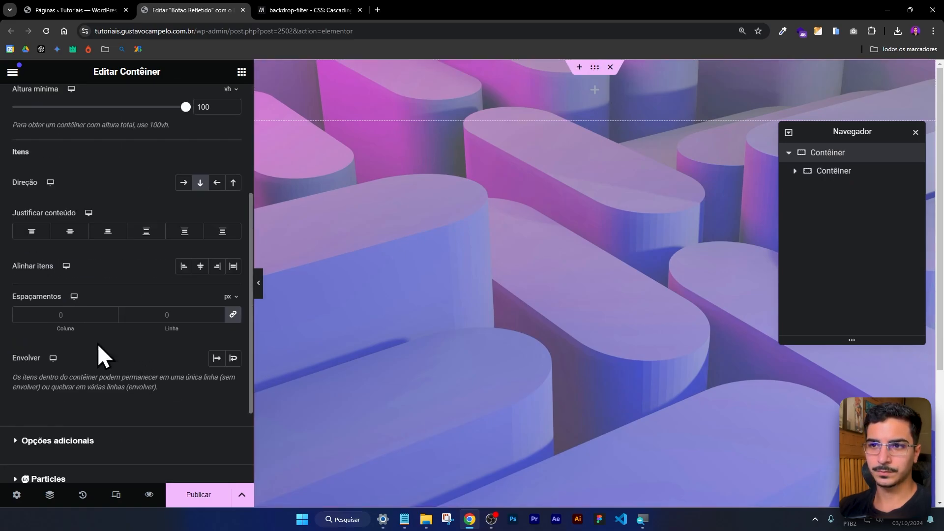
pyautogui.click(70, 231)
pyautogui.click(201, 266)
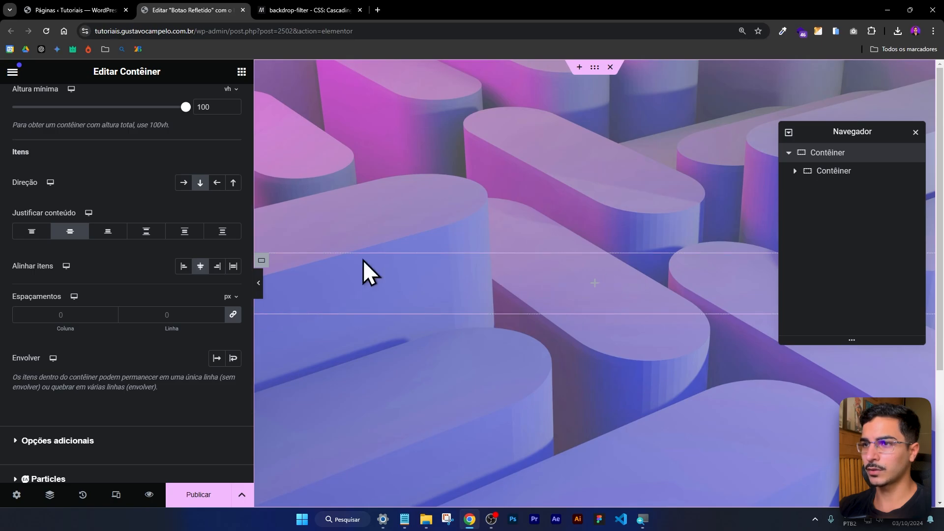
# Set the inner container's content width to Largura total and its width to 540 px.
pyautogui.click(261, 269)
pyautogui.click(159, 207)
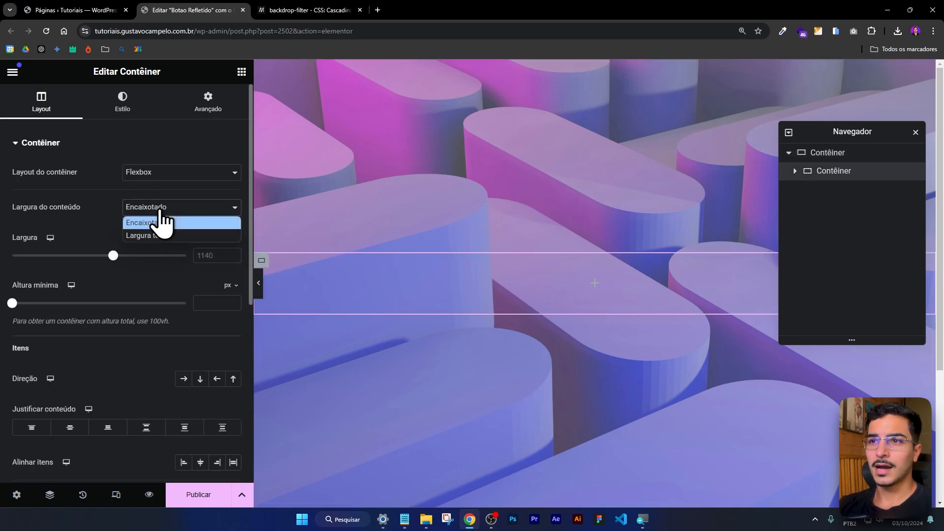
pyautogui.click(161, 232)
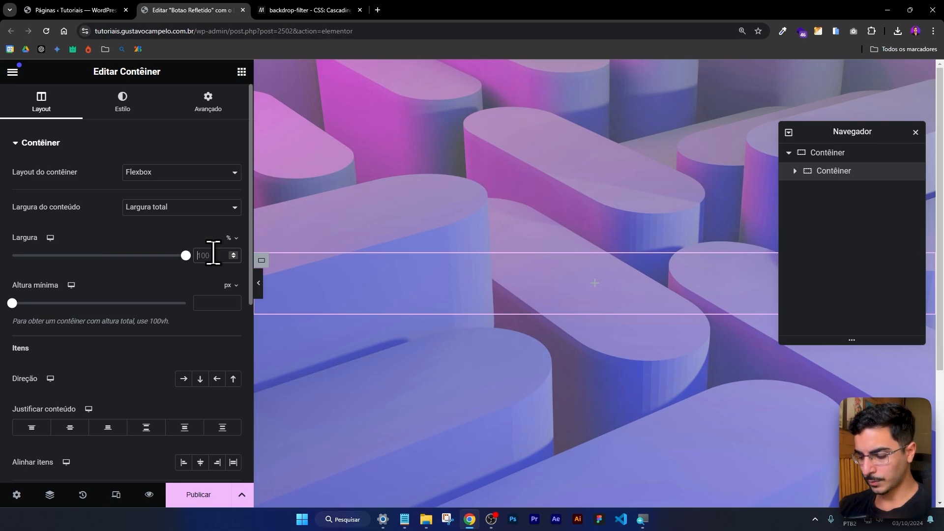
pyautogui.click(229, 238)
pyautogui.click(229, 269)
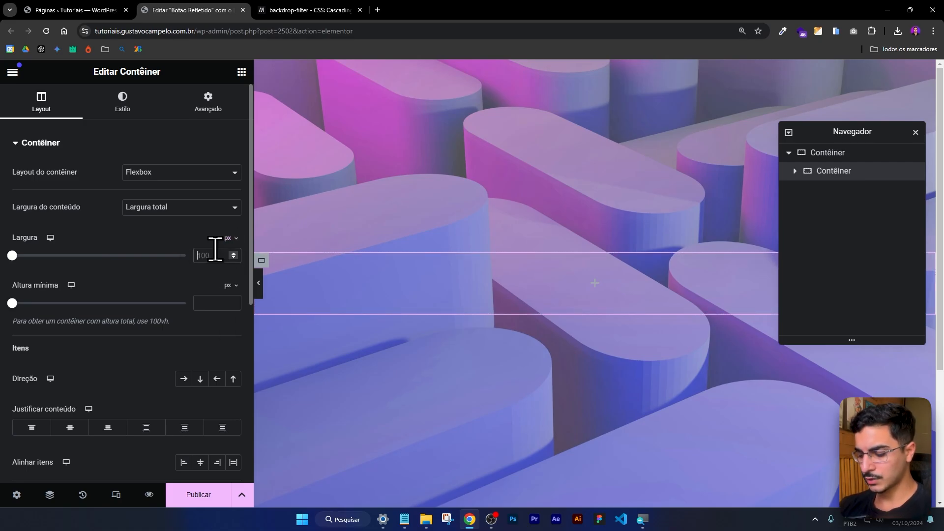
pyautogui.write('540')
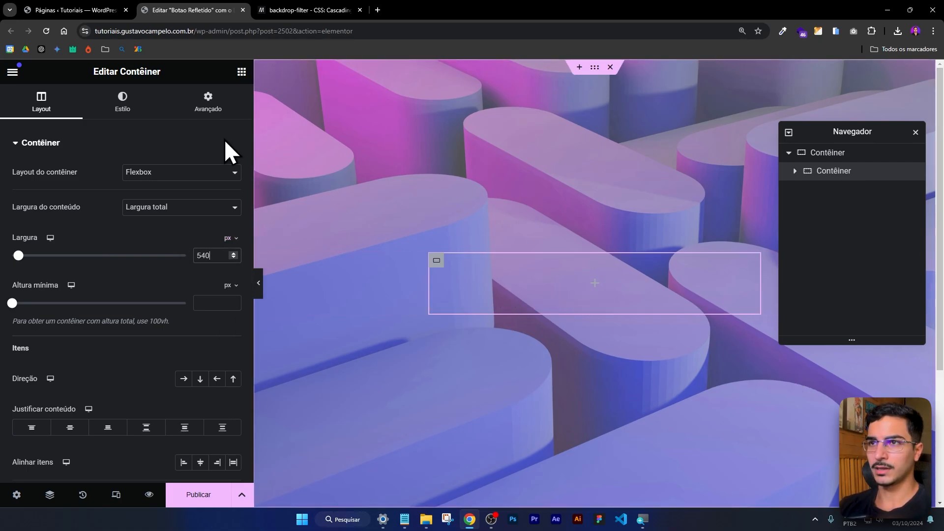
# Add a Título widget inside the inner container with the text "Efeito Vidro".
pyautogui.click(242, 72)
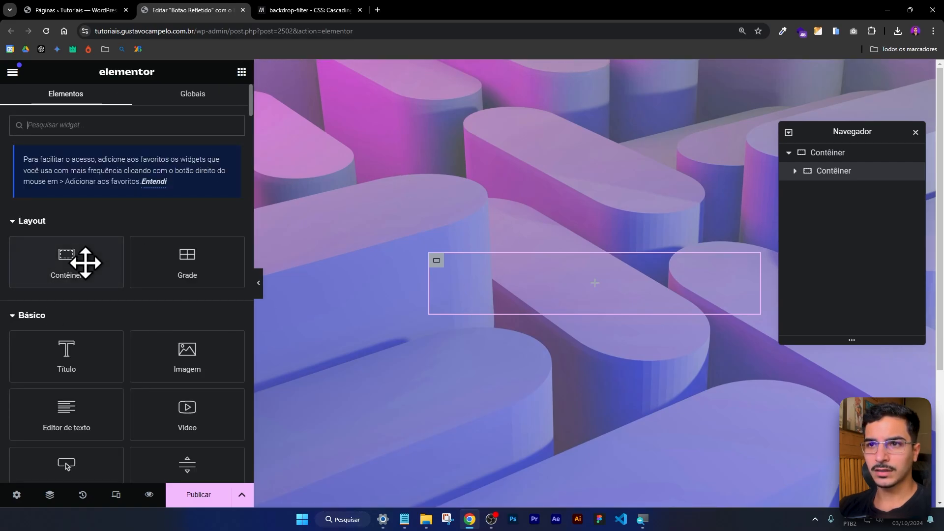
pyautogui.moveTo(63, 354); pyautogui.dragTo(625, 295)
pyautogui.moveTo(127, 187); pyautogui.dragTo(16, 187)
pyautogui.write('Efeito Vidro')
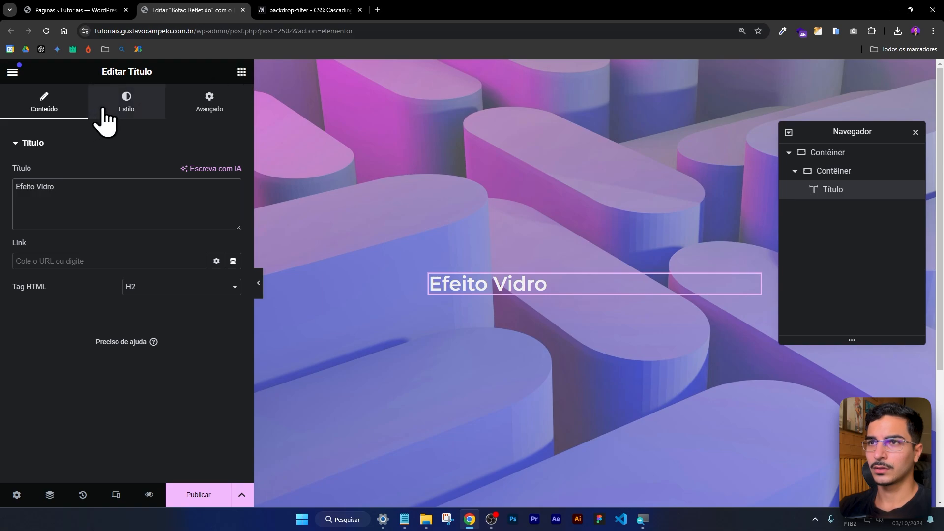
# Set the title's typography weight to 800 (Extra negrito).
pyautogui.click(123, 104)
pyautogui.click(233, 225)
pyautogui.click(173, 346)
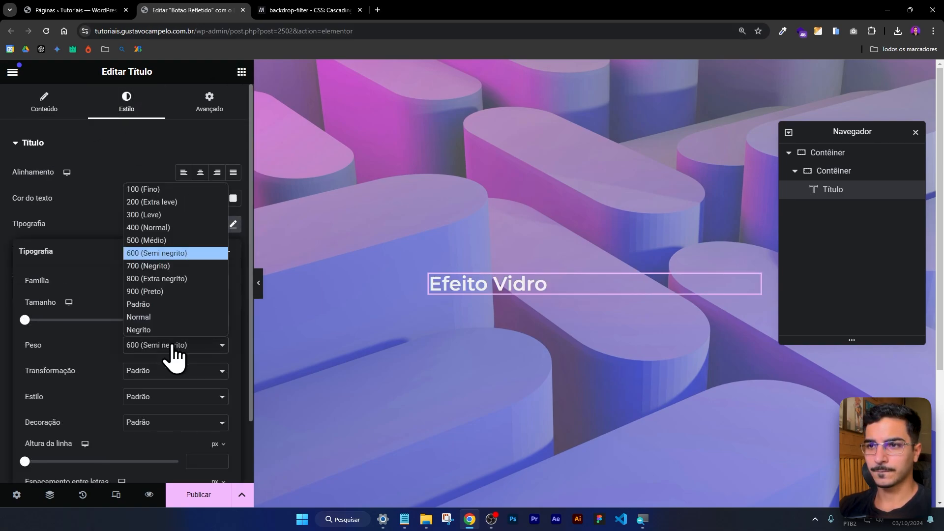
pyautogui.click(162, 278)
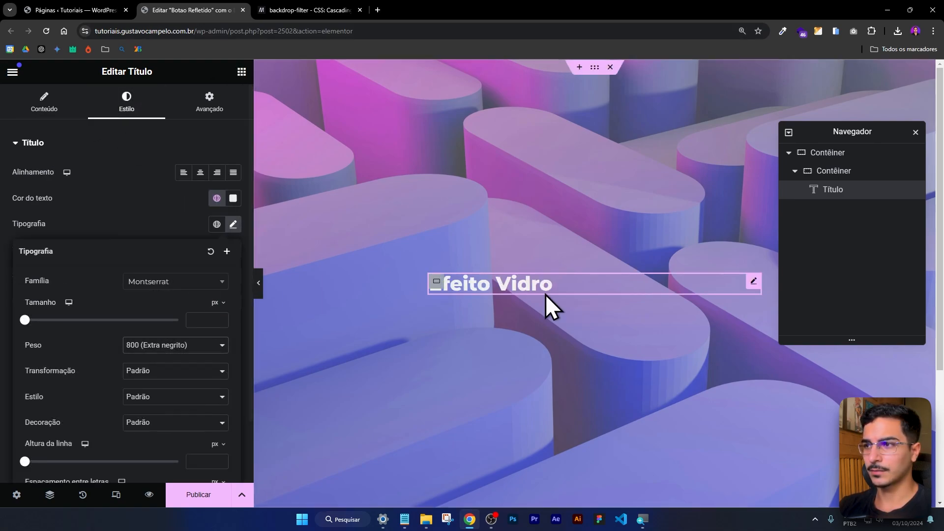
# Add an Editor de texto widget below the title and set its text colour to the global colour Branco Txt.
pyautogui.click(242, 72)
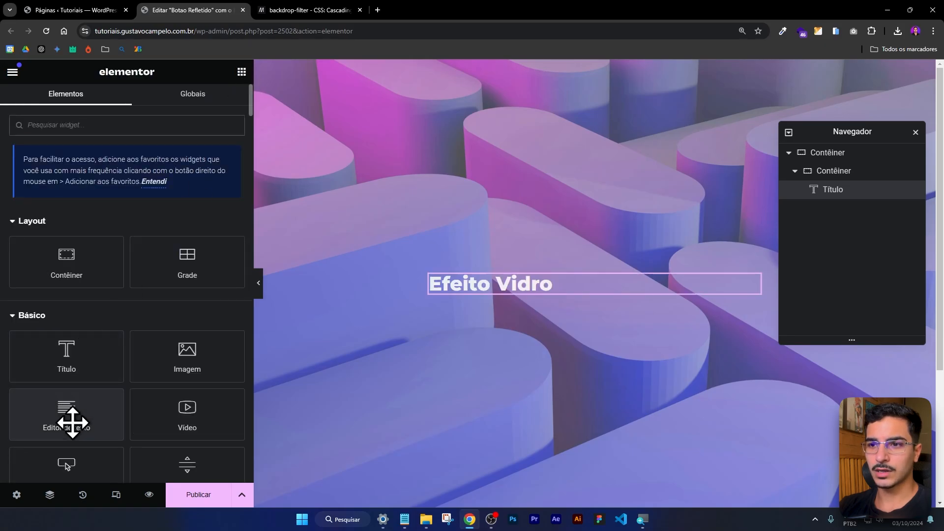
pyautogui.moveTo(72, 422); pyautogui.dragTo(544, 311)
pyautogui.click(127, 101)
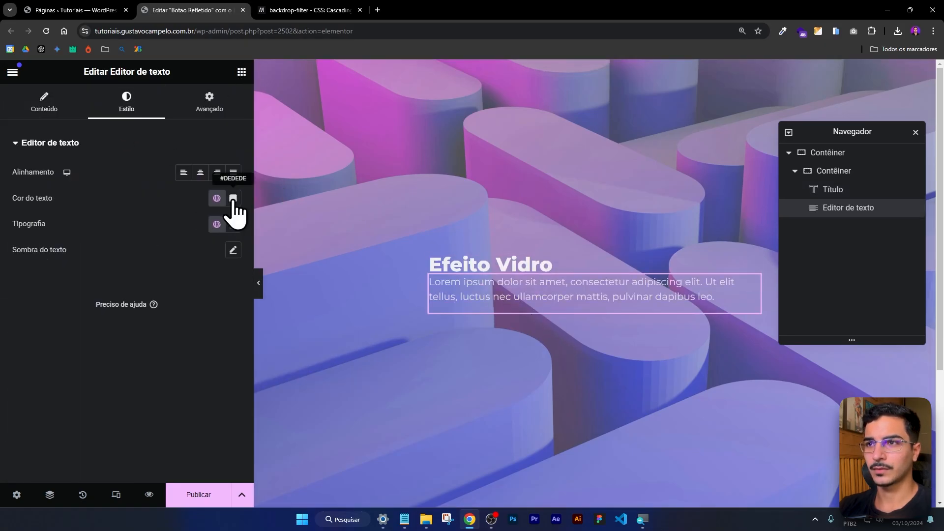
pyautogui.click(217, 198)
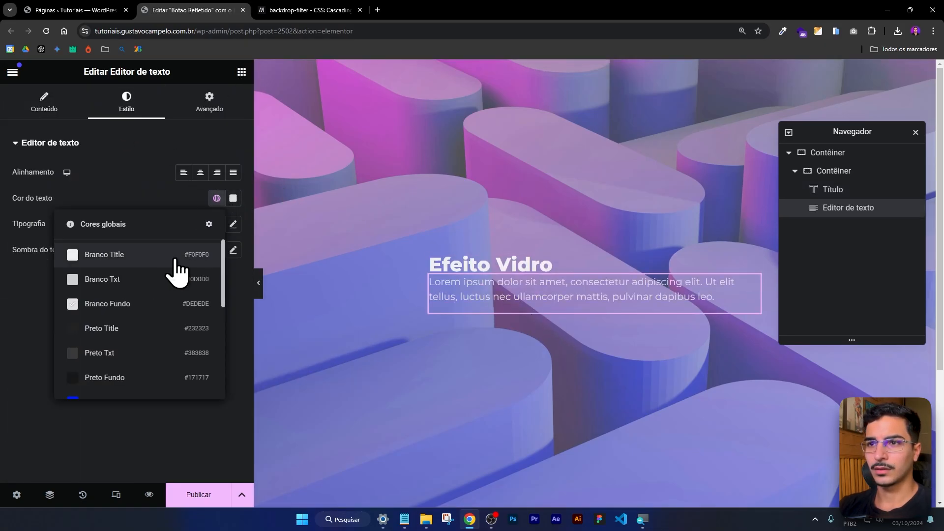
pyautogui.click(127, 304)
pyautogui.click(218, 202)
pyautogui.click(143, 281)
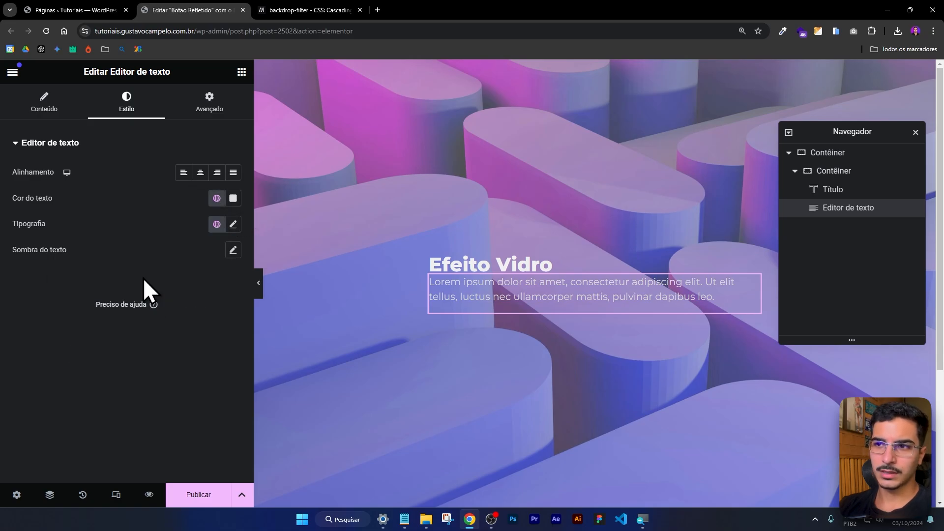
# Set the text editor widget's top padding to 8 px.
pyautogui.click(214, 114)
pyautogui.click(29, 235)
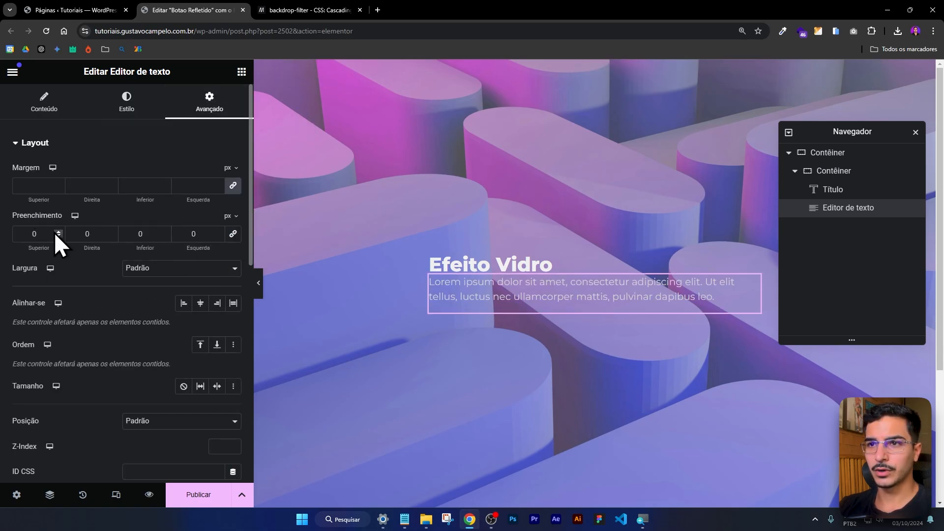
pyautogui.write('8')
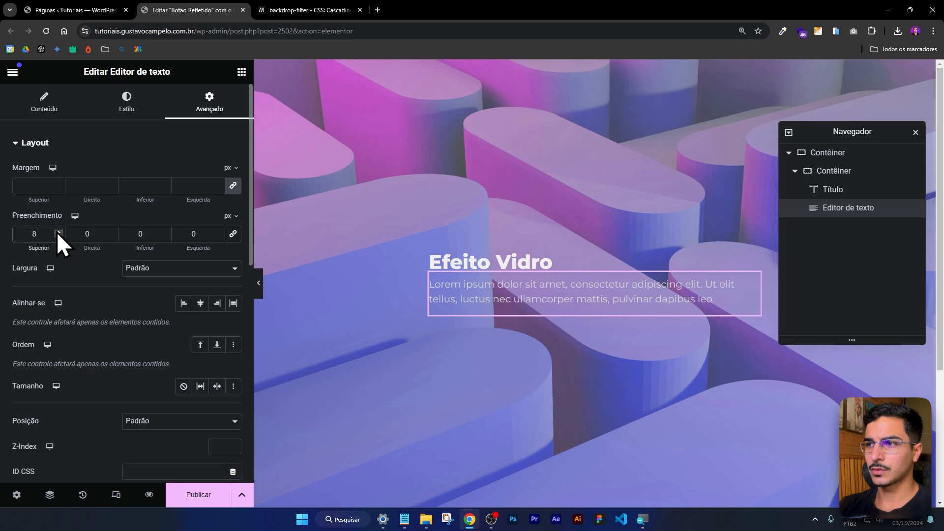
# Set the inner container's border radius to 20 px on all corners.
pyautogui.click(435, 261)
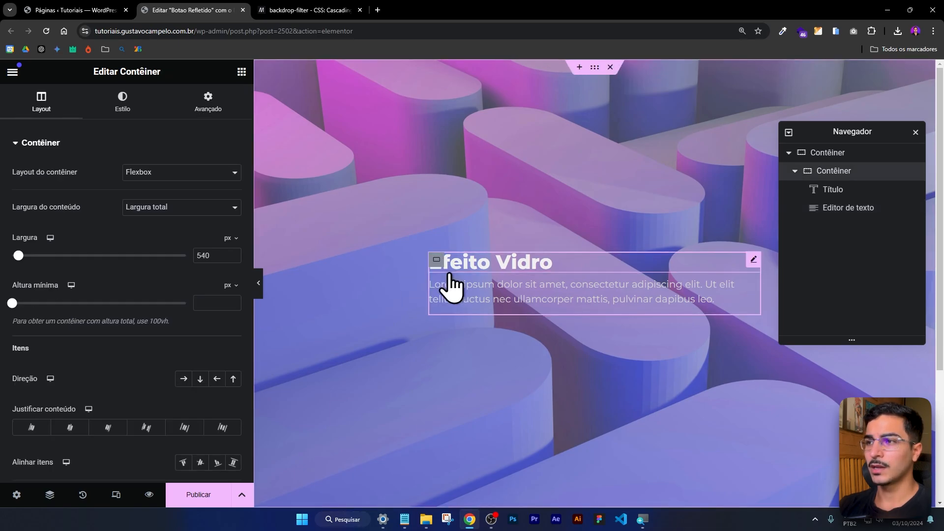
pyautogui.click(123, 104)
pyautogui.click(74, 277)
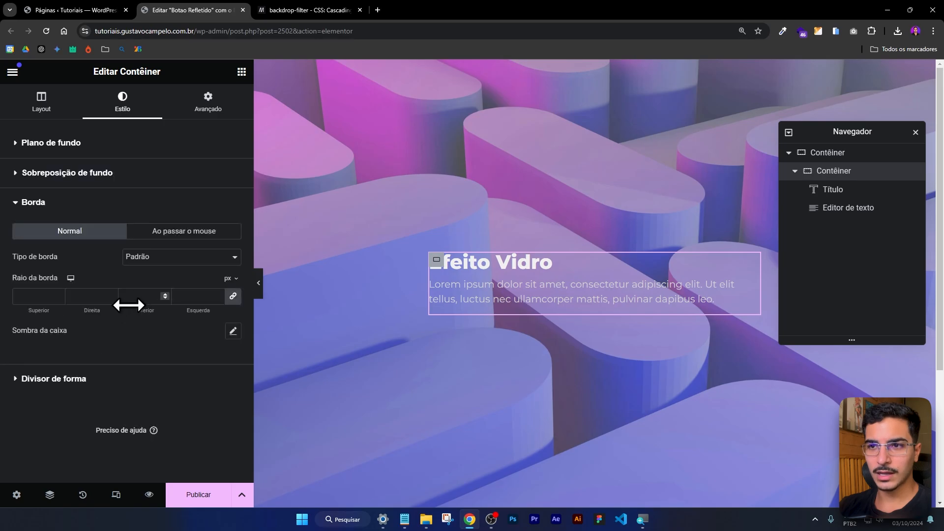
pyautogui.click(44, 297)
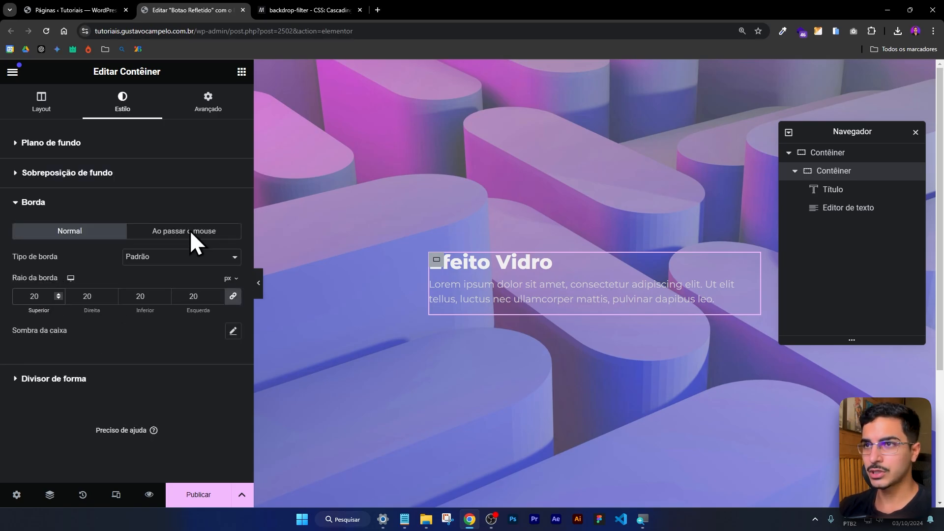
# Set the inner container's padding to 32 px at the top and 20 px on the other three sides.
pyautogui.click(200, 111)
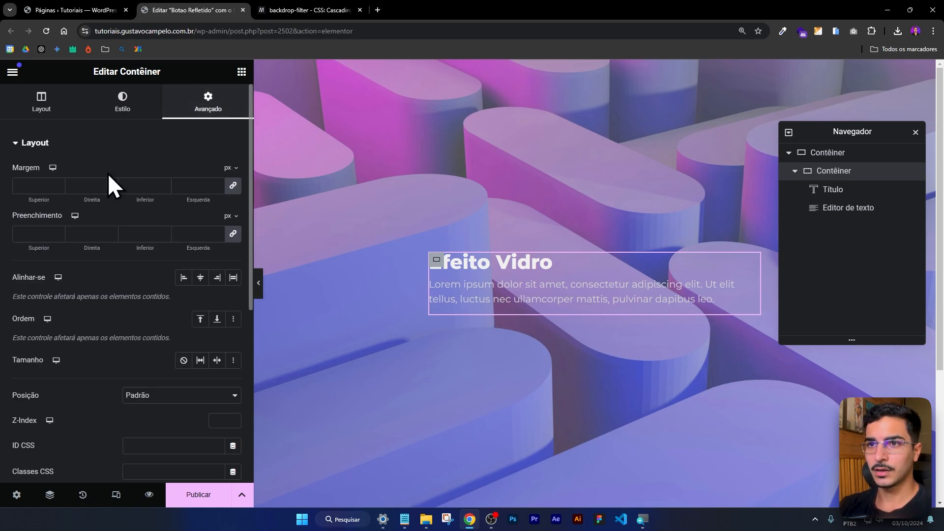
pyautogui.click(37, 233)
pyautogui.write('20')
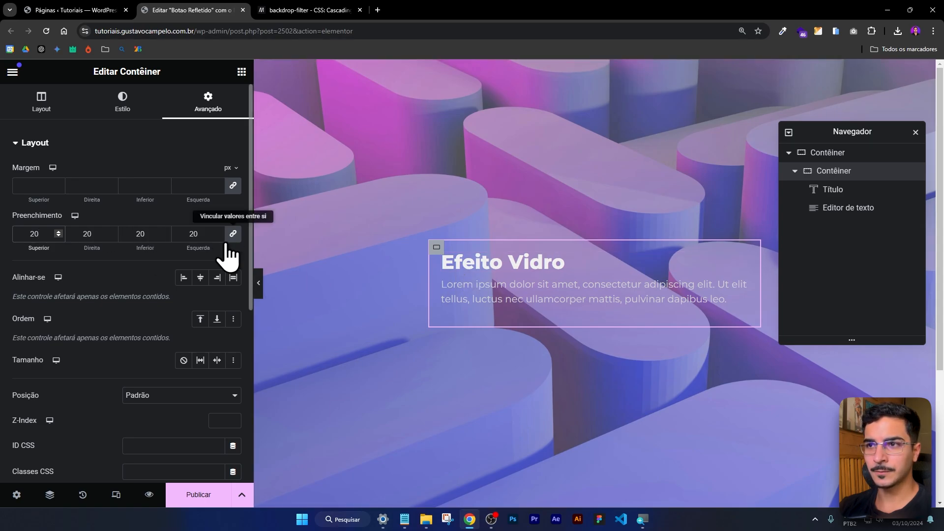
pyautogui.click(37, 234)
pyautogui.press('BackSpace')
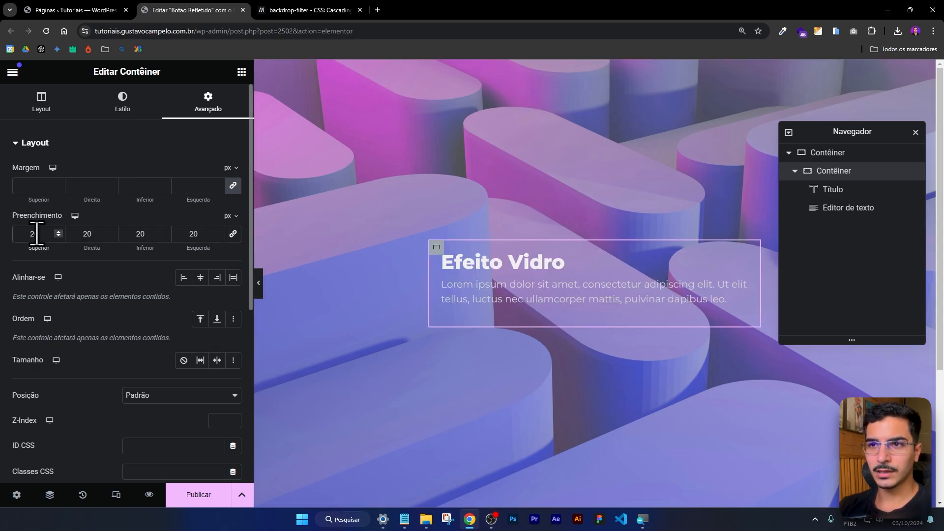
pyautogui.press('BackSpace')
pyautogui.write('32')
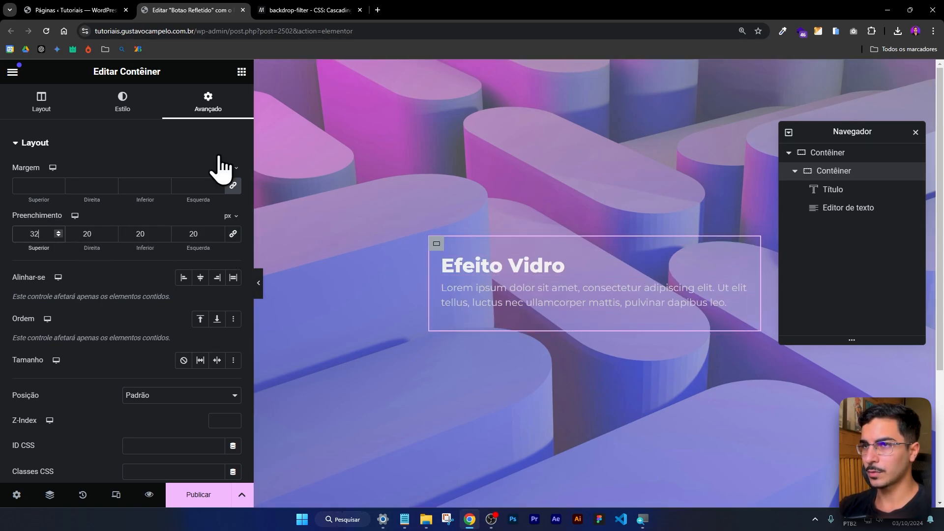
# Give the inner container a classic background in nearly transparent white, #FFFFFF0D, and show the colour in RGBA format.
pyautogui.click(119, 114)
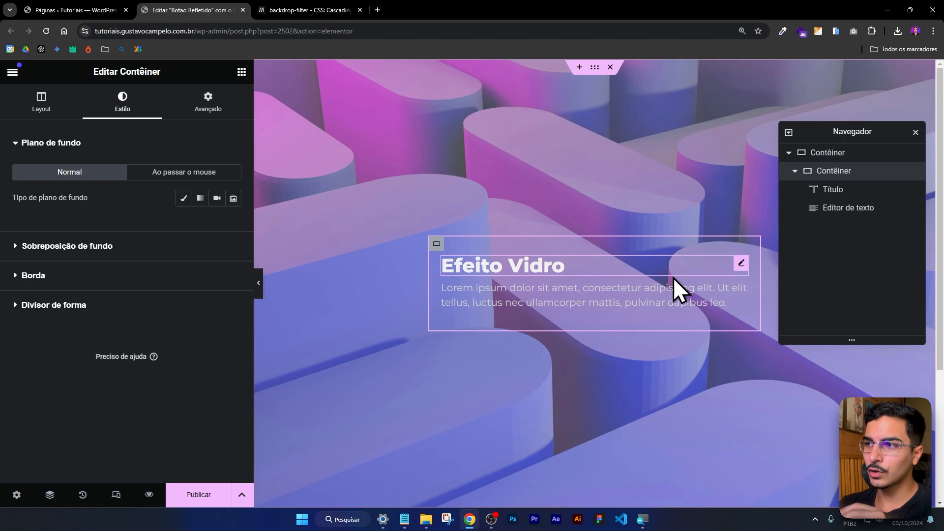
pyautogui.click(184, 199)
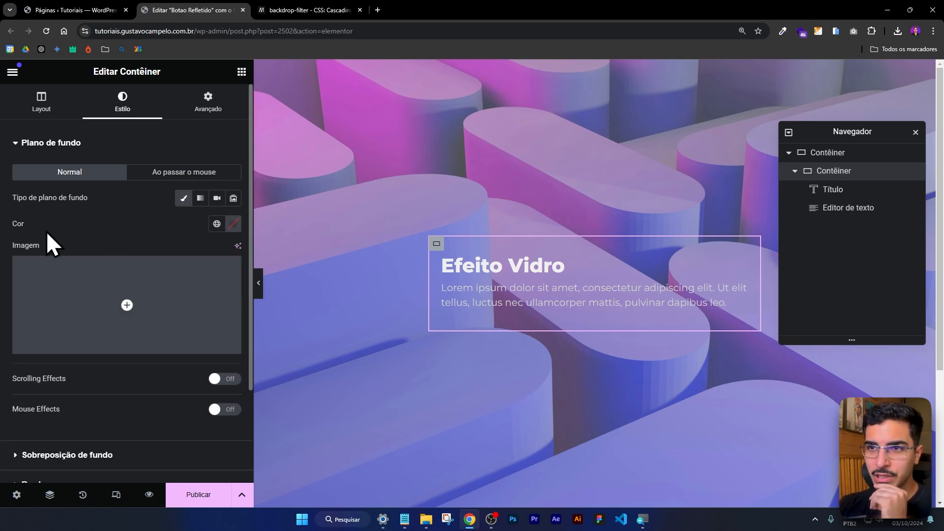
pyautogui.click(233, 224)
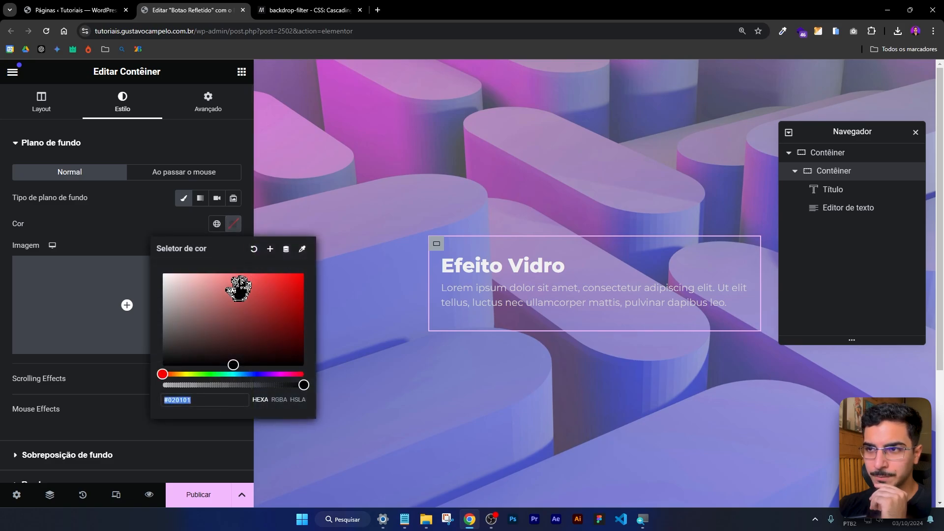
pyautogui.click(180, 281)
pyautogui.moveTo(180, 282); pyautogui.dragTo(163, 274)
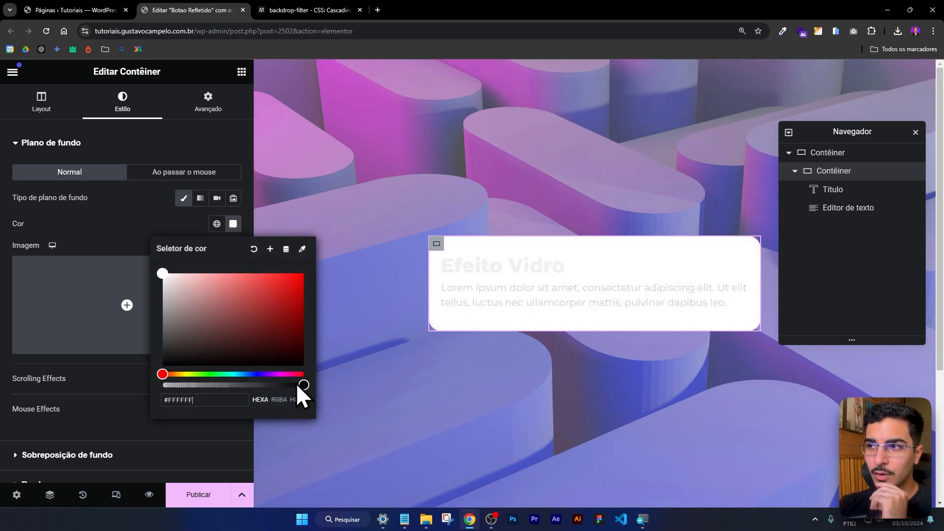
pyautogui.moveTo(302, 381); pyautogui.dragTo(161, 401)
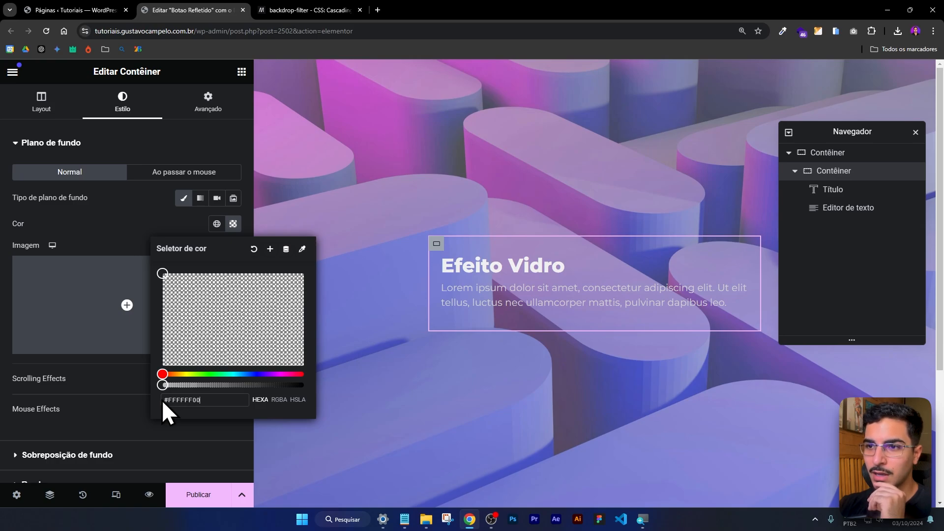
pyautogui.moveTo(162, 401); pyautogui.dragTo(167, 399)
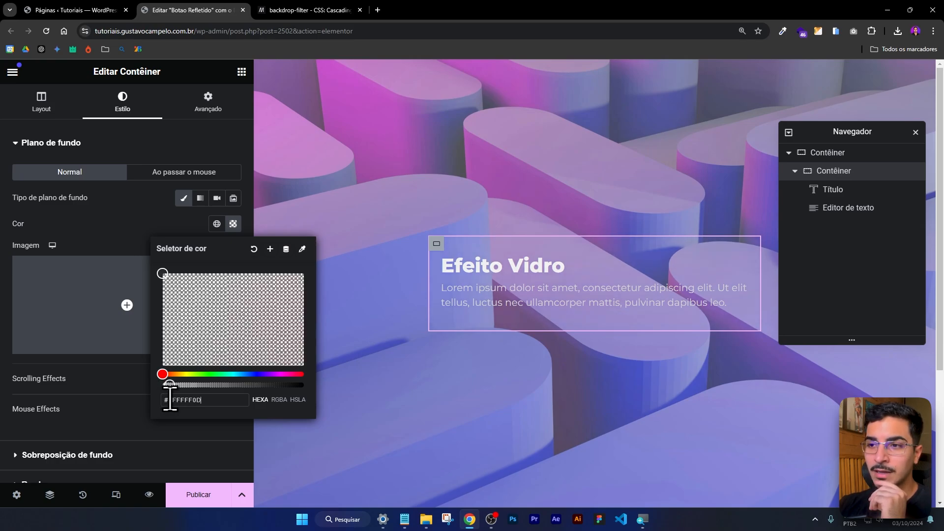
pyautogui.click(279, 401)
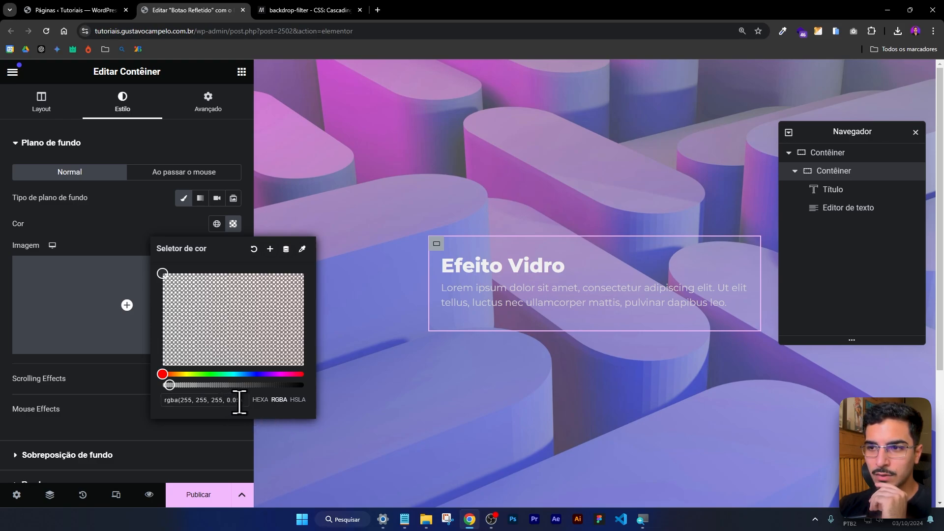
pyautogui.click(142, 251)
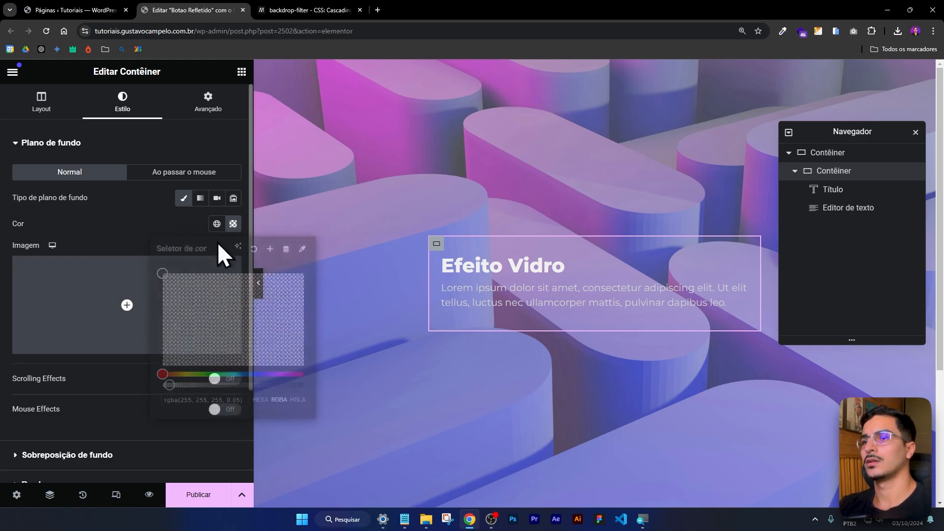
# View the card without the editing panel, then restore the panel and check the background colour setting.
pyautogui.click(259, 285)
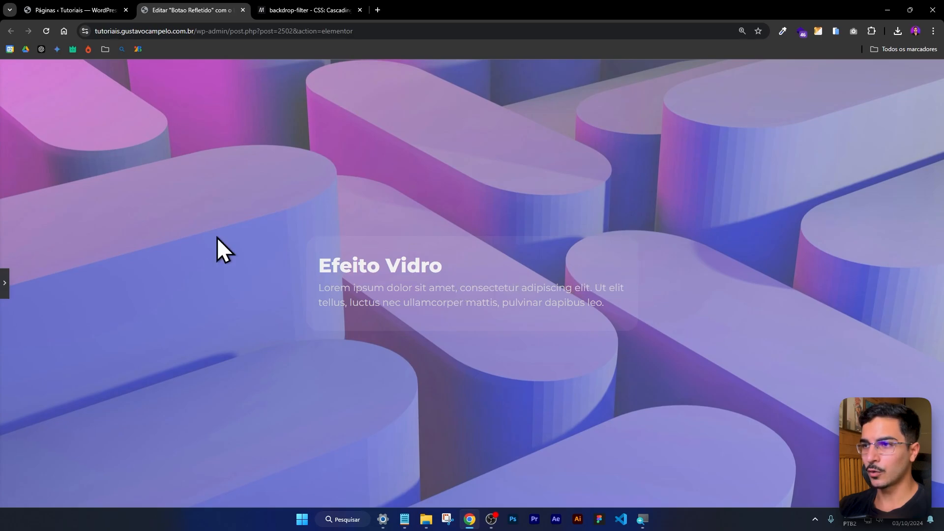
pyautogui.click(5, 286)
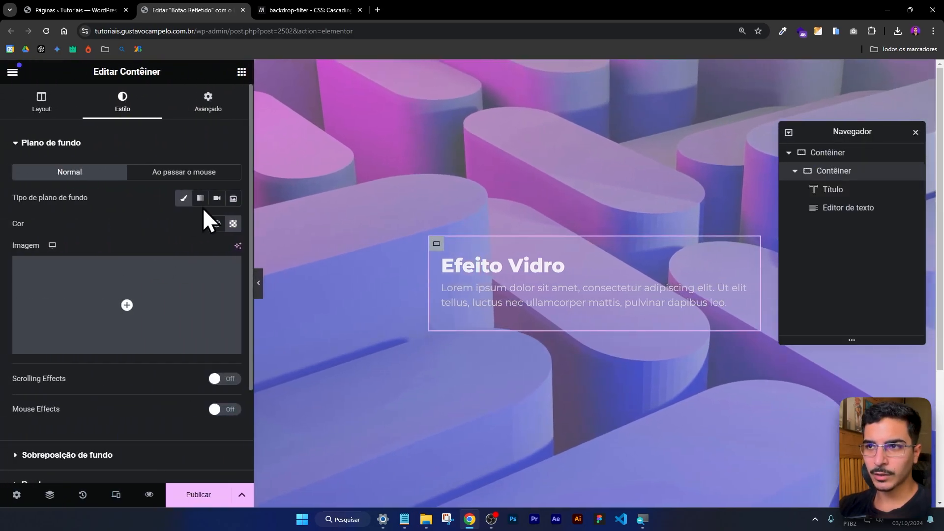
pyautogui.click(234, 224)
pyautogui.click(236, 154)
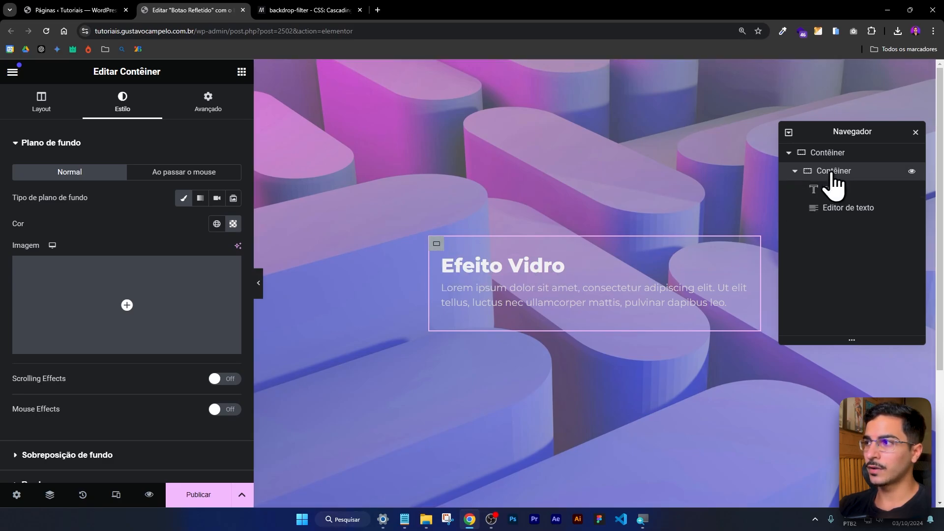
# Reposition the Navegador and open the inner container's Custom CSS editor for entering code.
pyautogui.moveTo(860, 132); pyautogui.dragTo(852, 147)
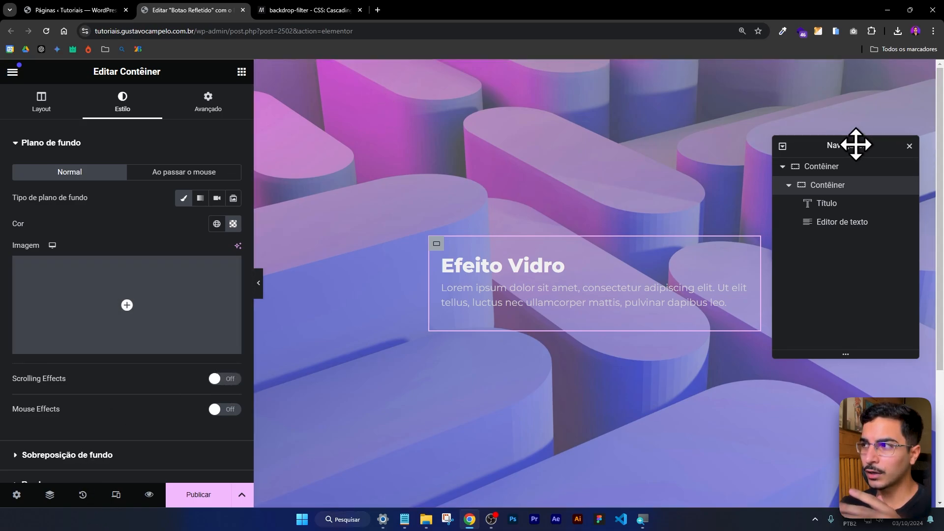
pyautogui.moveTo(856, 143); pyautogui.dragTo(843, 145)
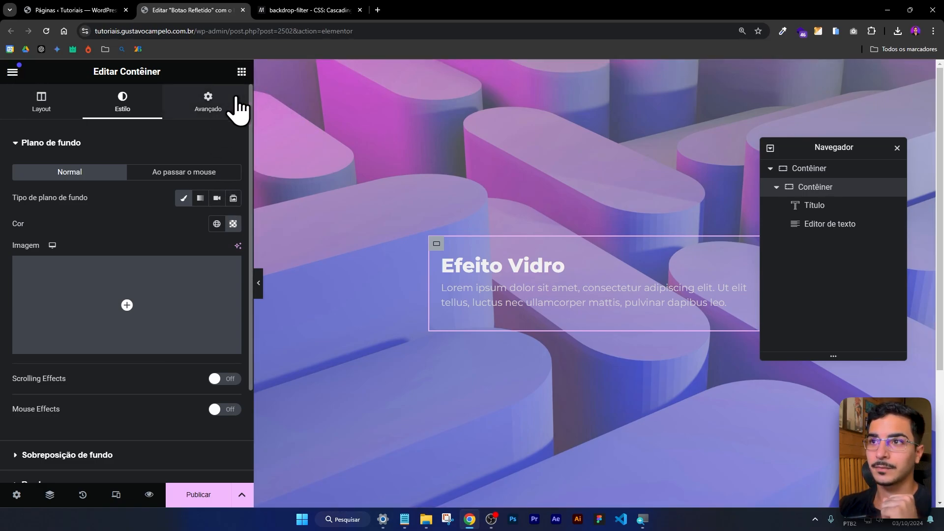
pyautogui.click(211, 107)
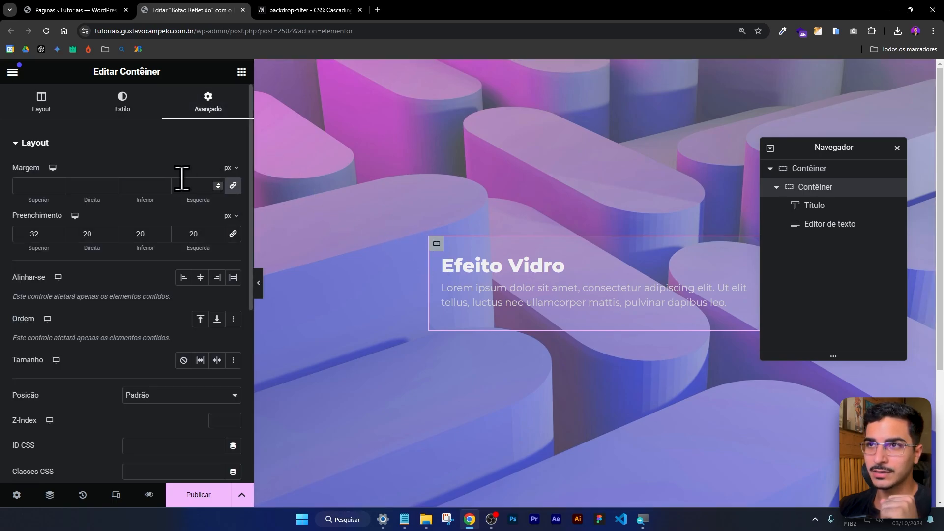
pyautogui.scroll(-6, 147, 184)
pyautogui.click(70, 394)
pyautogui.scroll(-2, 71, 396)
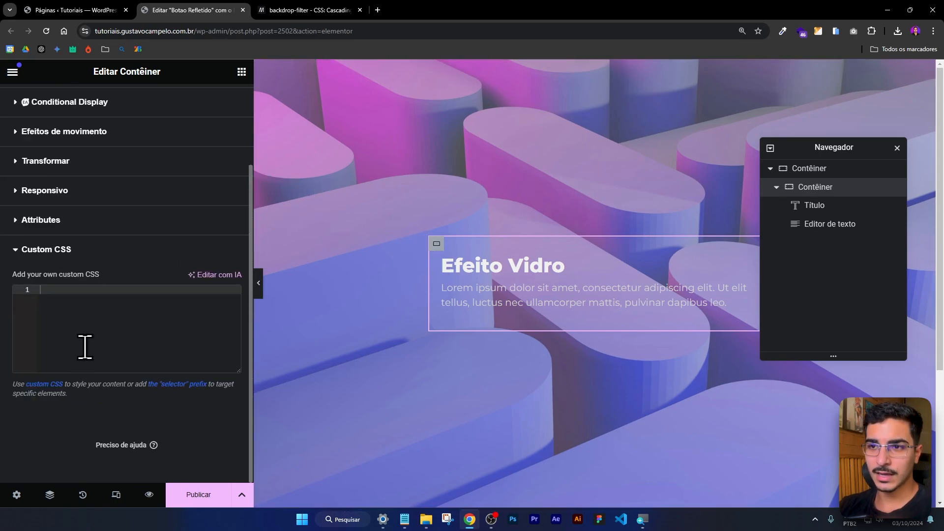
pyautogui.click(84, 289)
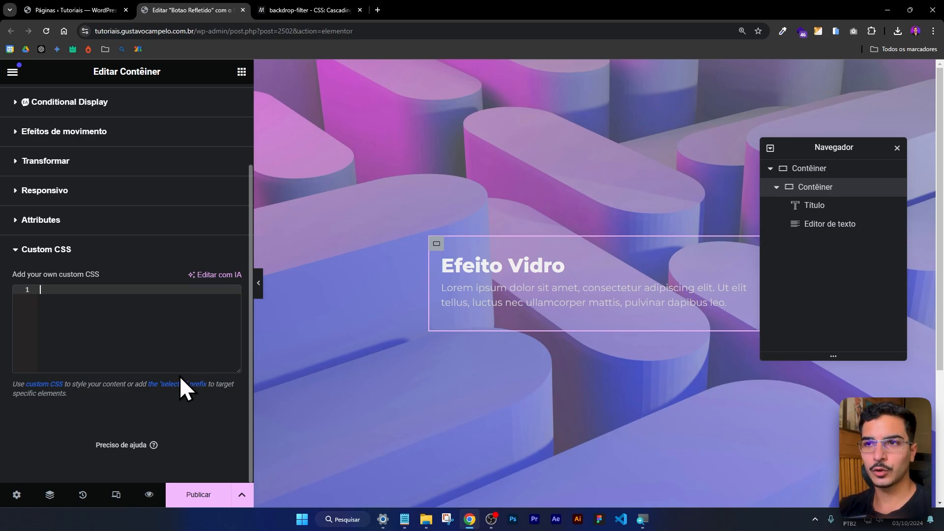
# Preview the page and open the site's CSS adicional section in the WordPress customizer.
pyautogui.click(149, 494)
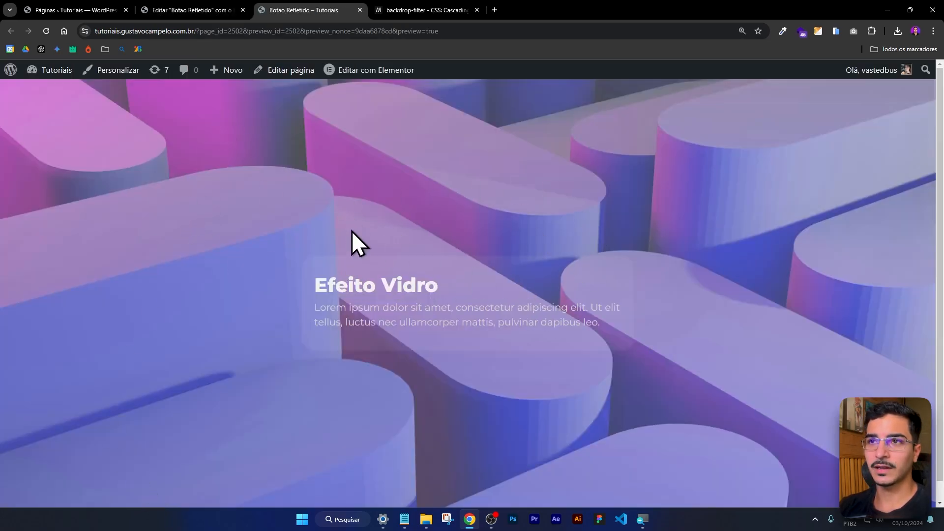
pyautogui.click(121, 71)
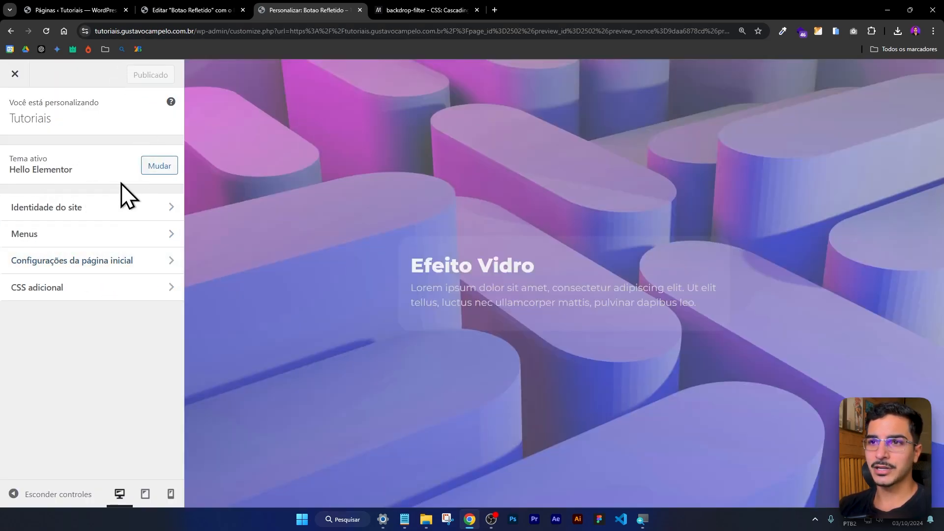
pyautogui.hotkey('alt', 'Left')
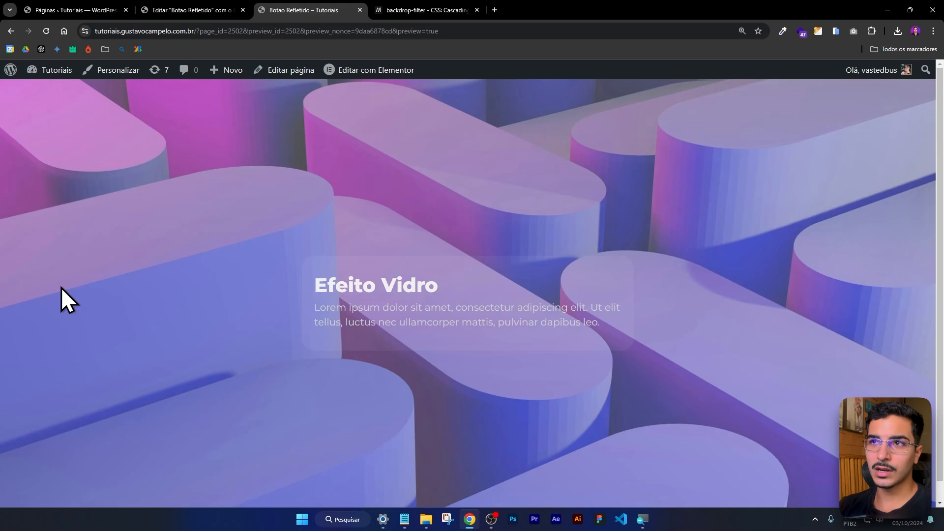
pyautogui.click(126, 69)
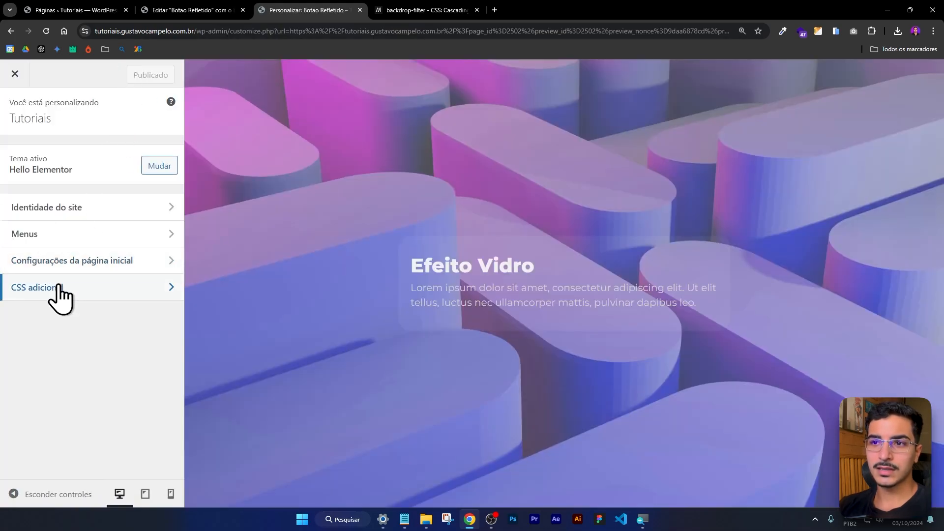
pyautogui.click(54, 287)
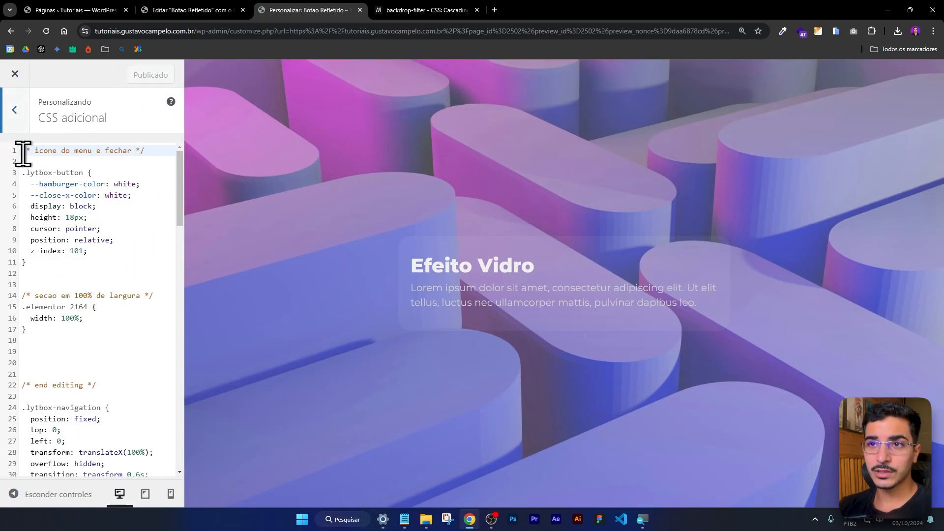
# Examine the existing additional CSS code from its first rule down to its closing lines.
pyautogui.moveTo(22, 150); pyautogui.dragTo(129, 421)
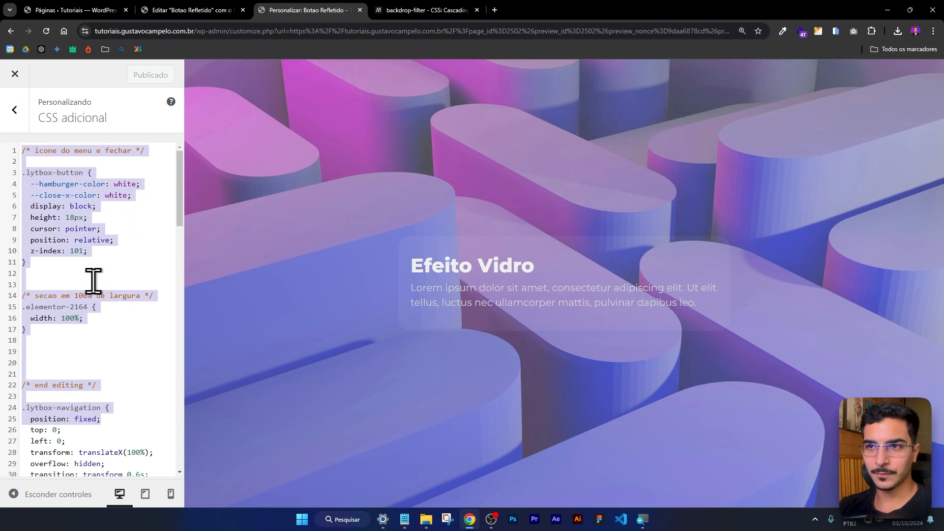
pyautogui.click(140, 252)
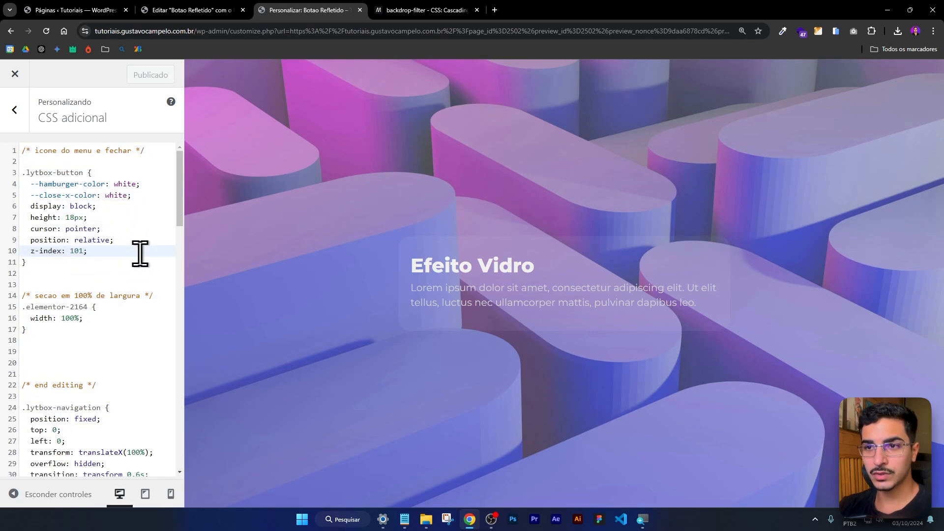
pyautogui.scroll(-20, 140, 253)
pyautogui.click(78, 418)
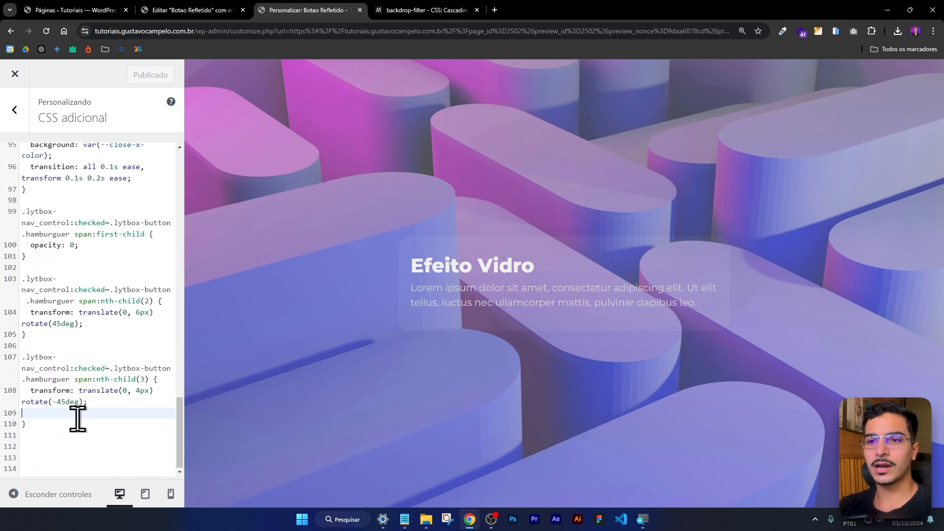
pyautogui.click(75, 424)
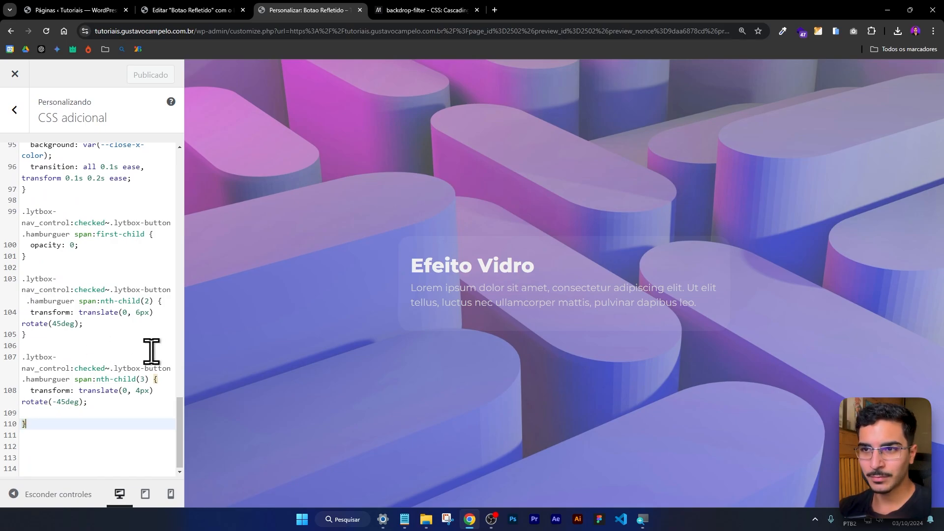
# Return to the Elementor editor and move the Navegador clear of the glass card.
pyautogui.hotkey('ctrl', 'shift', 'Tab')
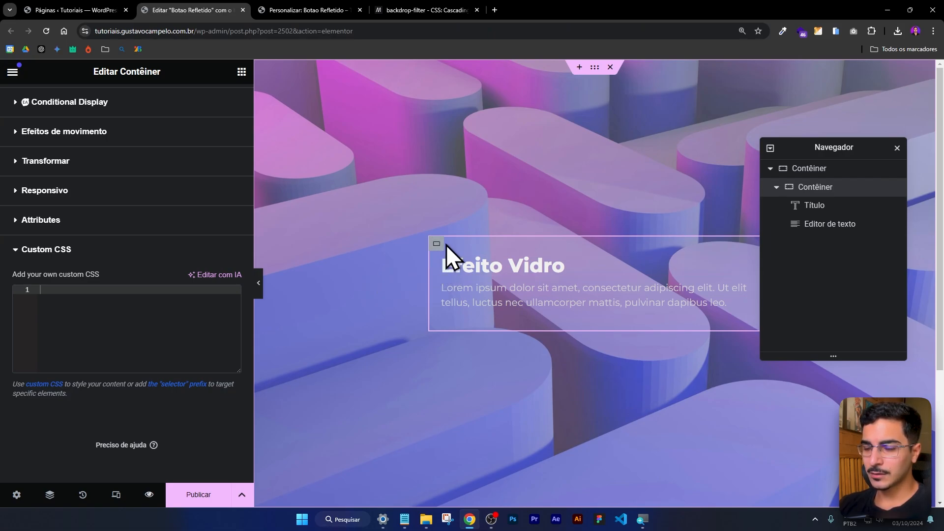
pyautogui.moveTo(790, 148); pyautogui.dragTo(747, 350)
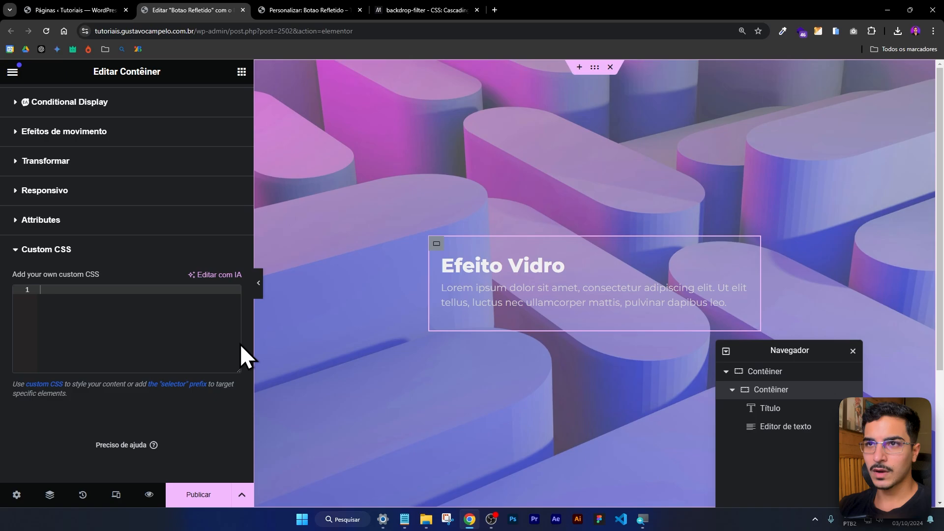
pyautogui.scroll(2, 130, 192)
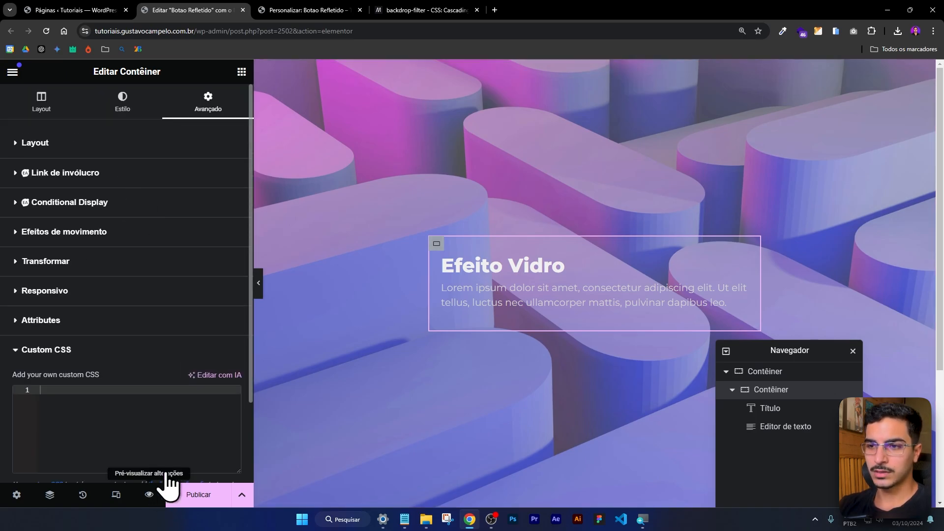
# Leave the customizer and open the browser's inspector on the page preview.
pyautogui.click(295, 8)
pyautogui.click(14, 73)
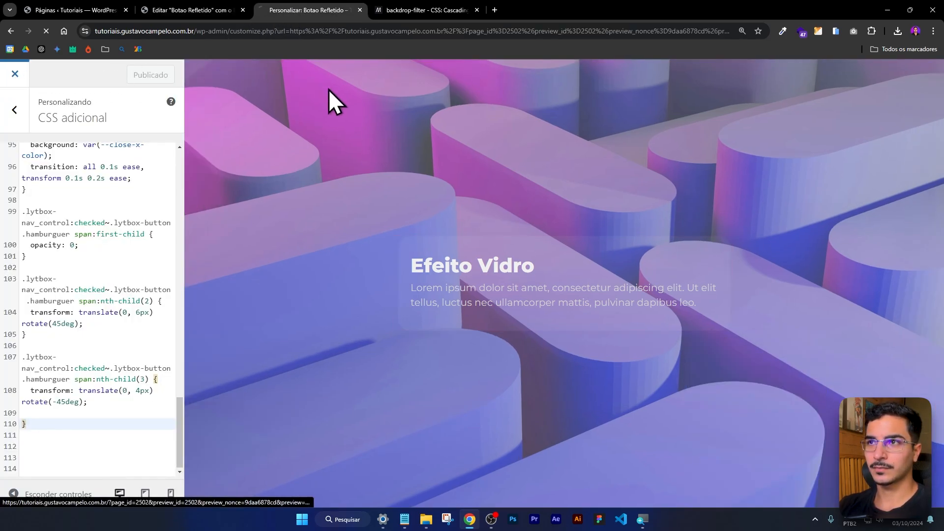
pyautogui.rightClick(611, 185)
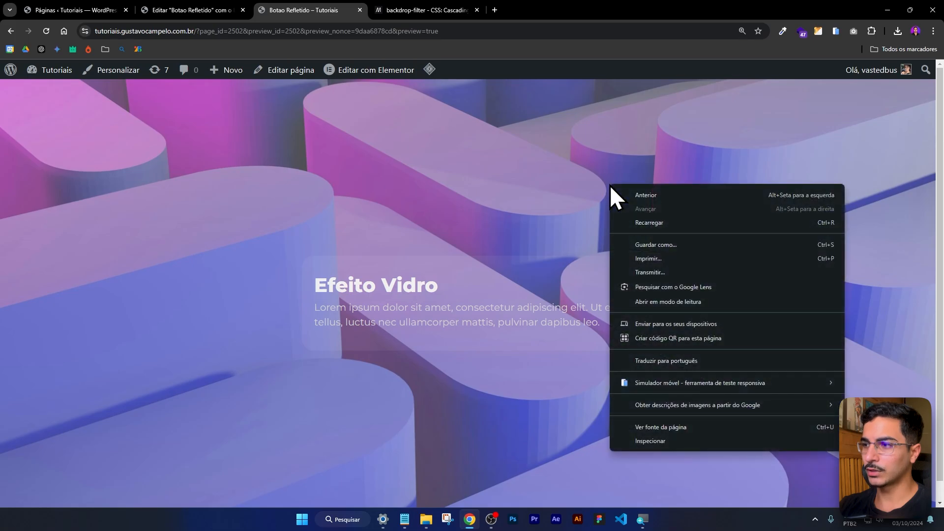
pyautogui.click(647, 437)
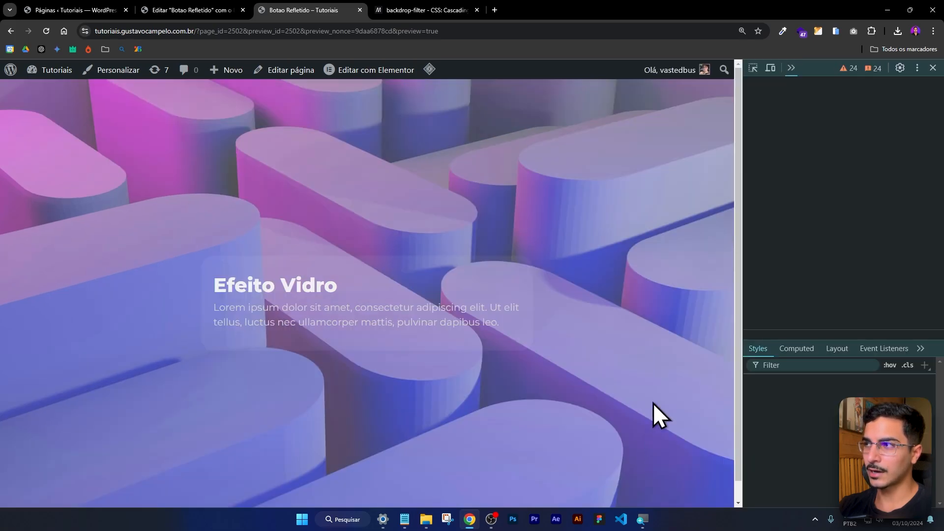
# Inspect the glass card's container in the page preview to locate its element in the page code.
pyautogui.click(753, 67)
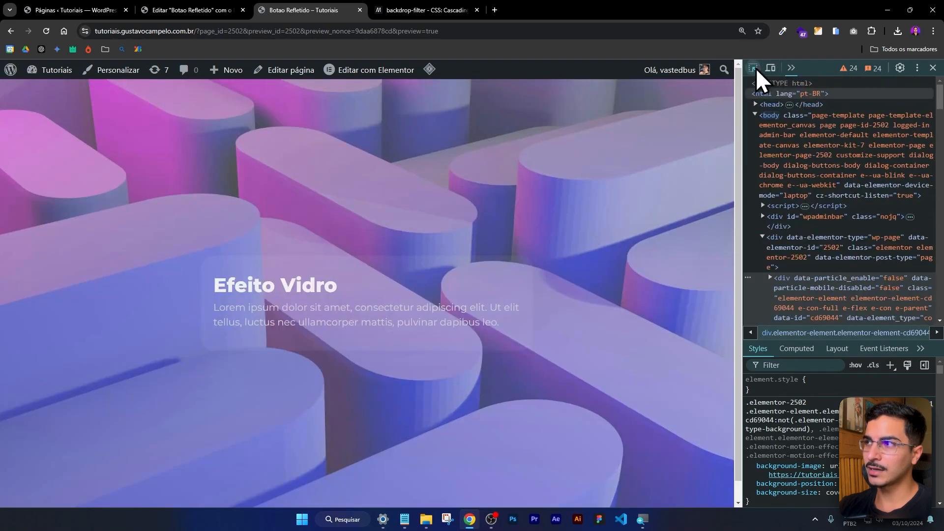
pyautogui.click(753, 67)
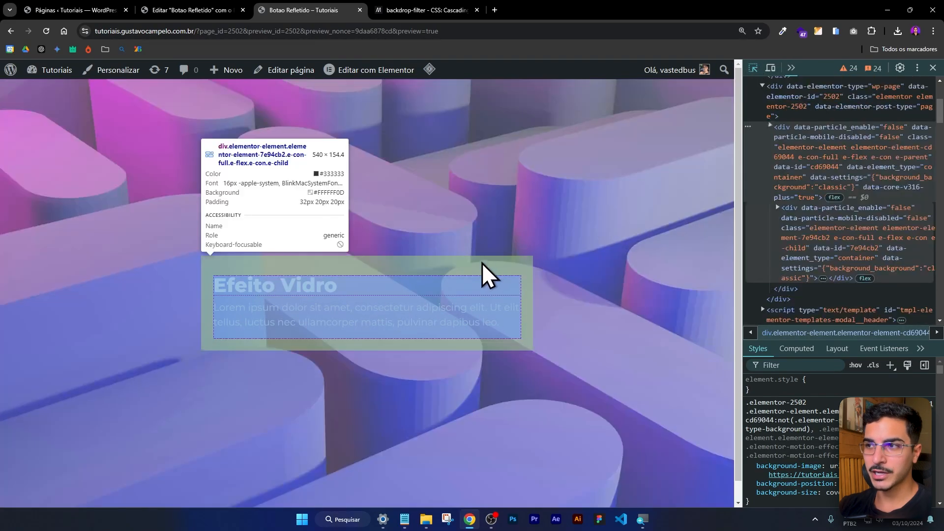
pyautogui.click(350, 264)
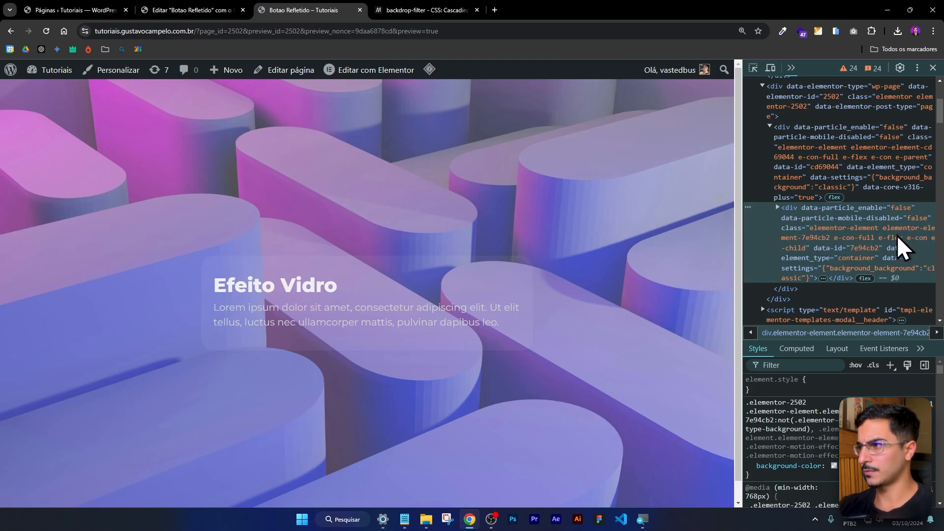
# Return to the Elementor editor and assign the CSS class cardVidro to the inner glass card container.
pyautogui.click(217, 9)
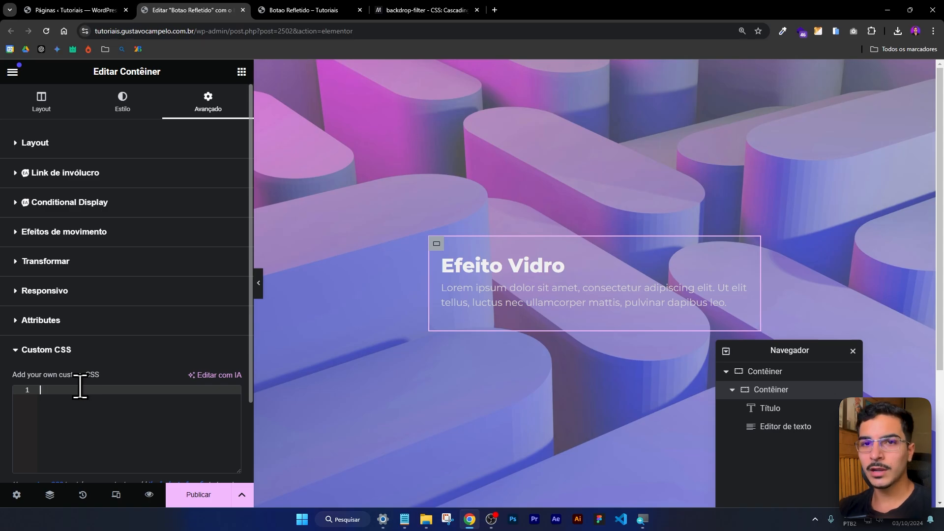
pyautogui.click(91, 145)
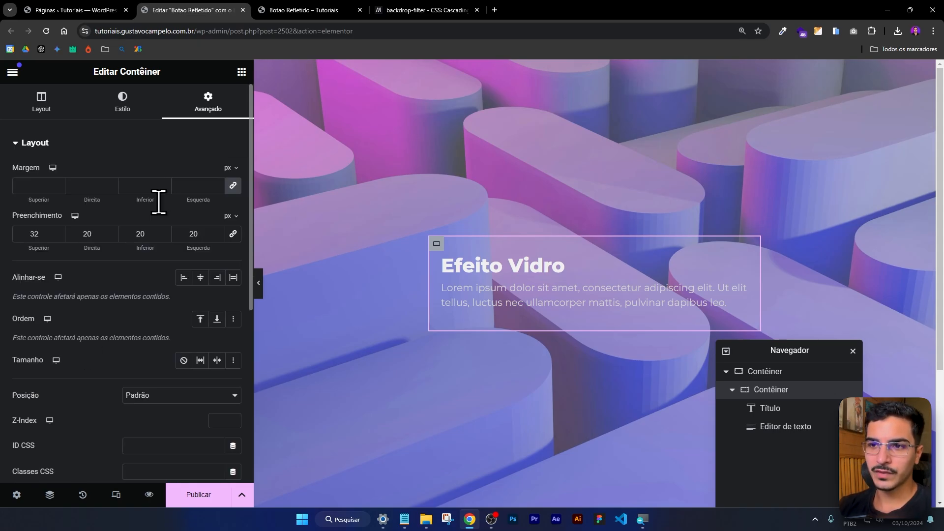
pyautogui.scroll(-3, 148, 236)
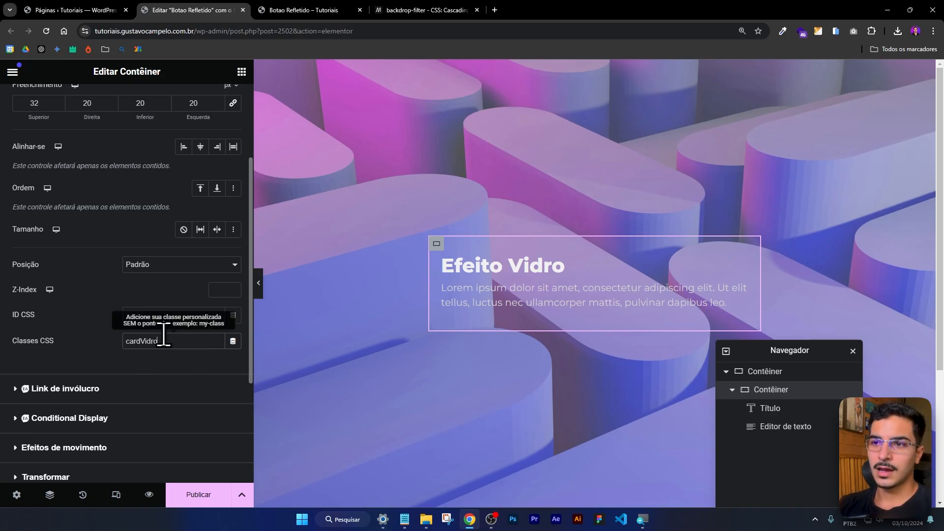
pyautogui.moveTo(186, 340); pyautogui.dragTo(114, 341)
# Start a .cardVidro rule with a backdrop-filter property in the card container's custom CSS.
pyautogui.scroll(-3, 123, 315)
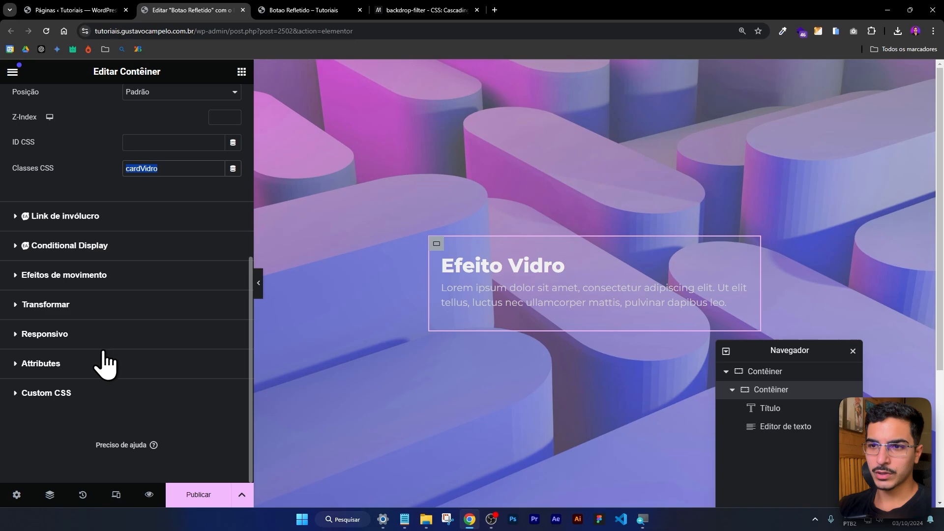
pyautogui.click(83, 392)
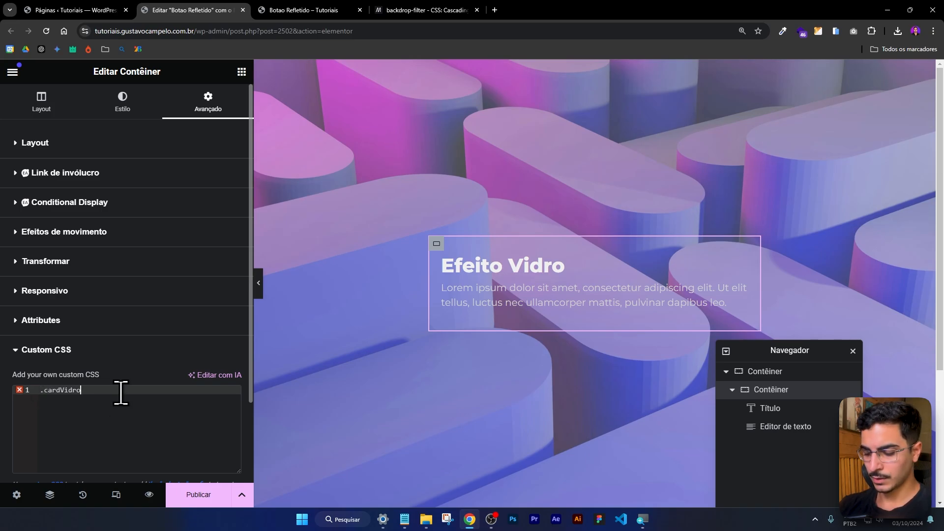
pyautogui.press('Return')
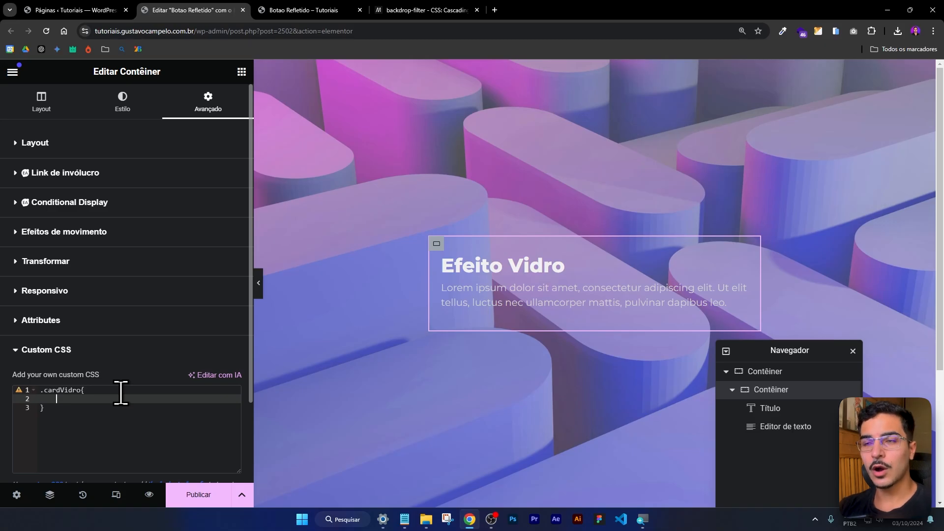
pyautogui.write('backd')
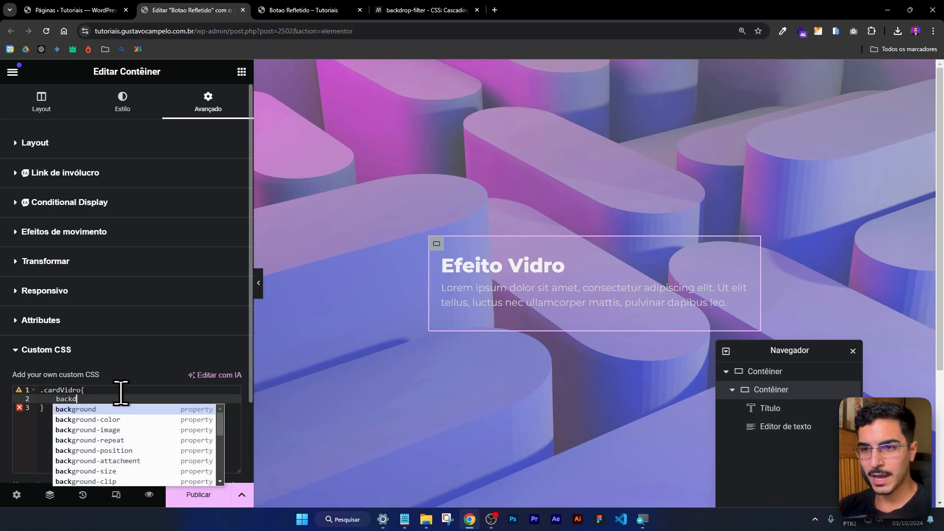
pyautogui.write('roop')
pyautogui.press('Return')
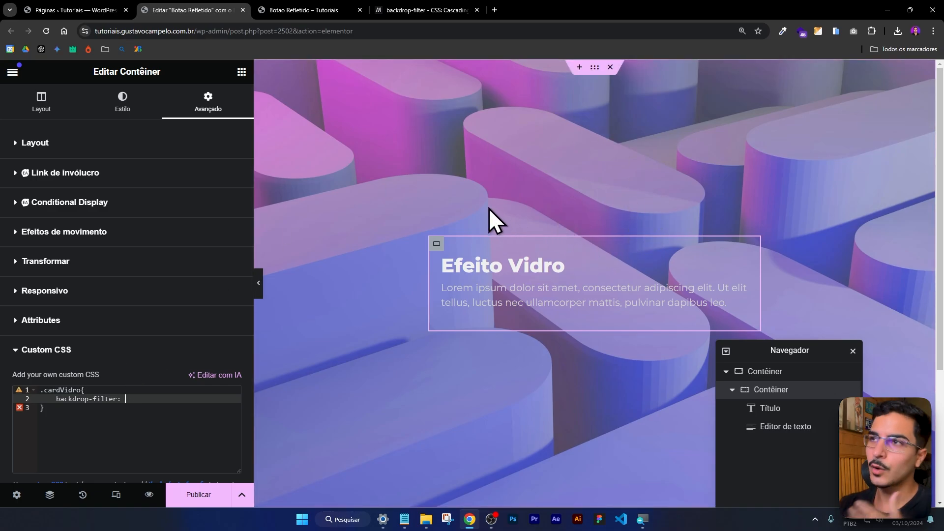
# Examine MDN's backdrop-filter reference, trying the blur, invert and sepia demos and reading the syntax values.
pyautogui.click(422, 10)
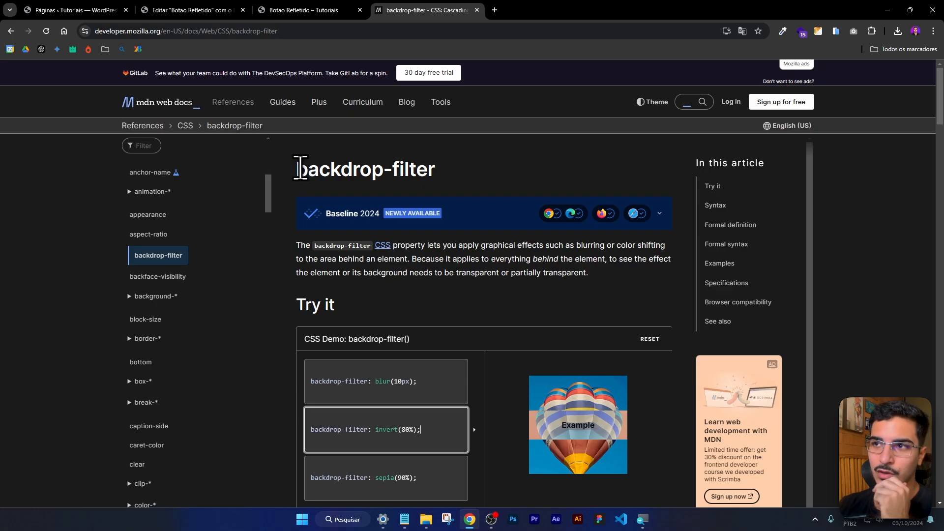
pyautogui.moveTo(298, 167); pyautogui.dragTo(474, 172)
pyautogui.click(483, 162)
pyautogui.scroll(-2, 491, 176)
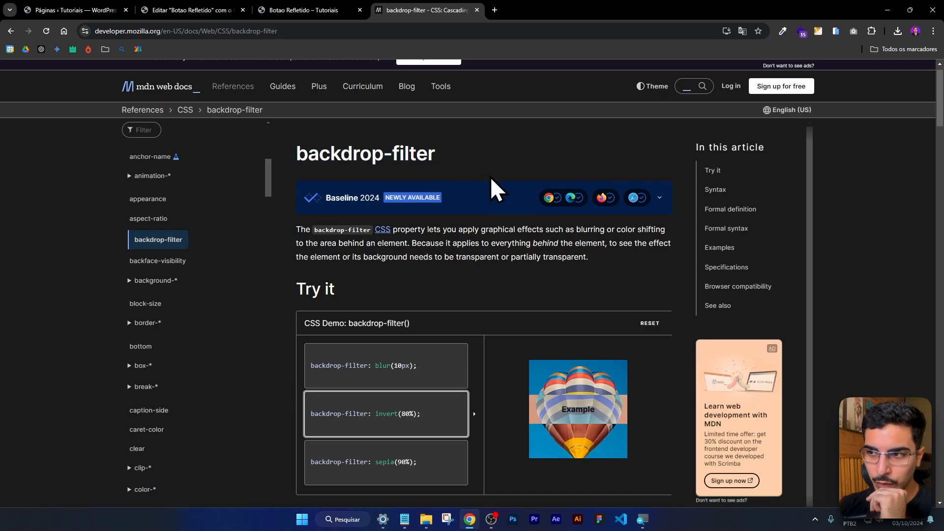
pyautogui.click(378, 251)
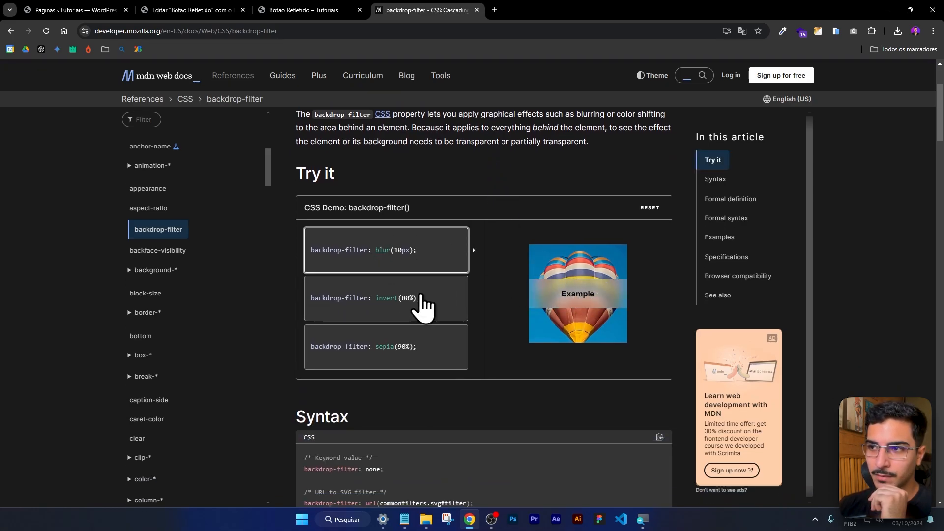
pyautogui.click(369, 305)
pyautogui.click(391, 350)
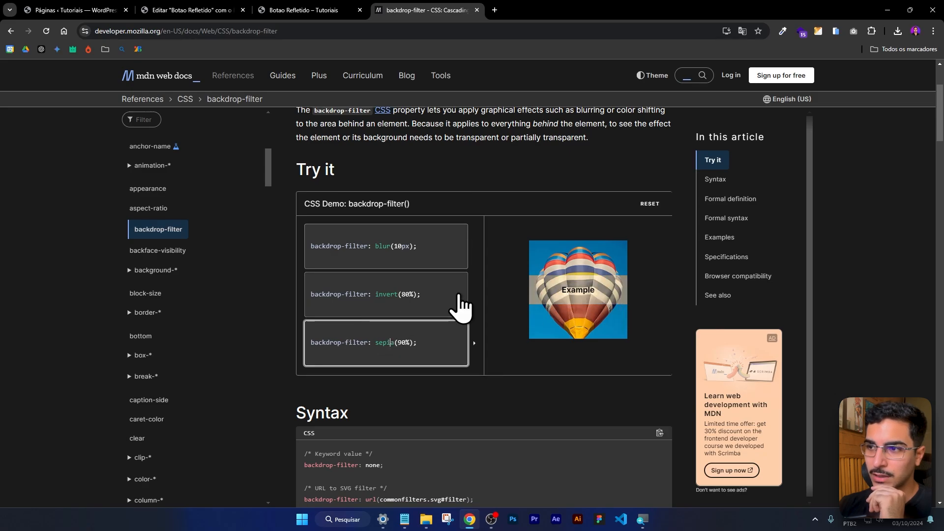
pyautogui.scroll(-6, 320, 216)
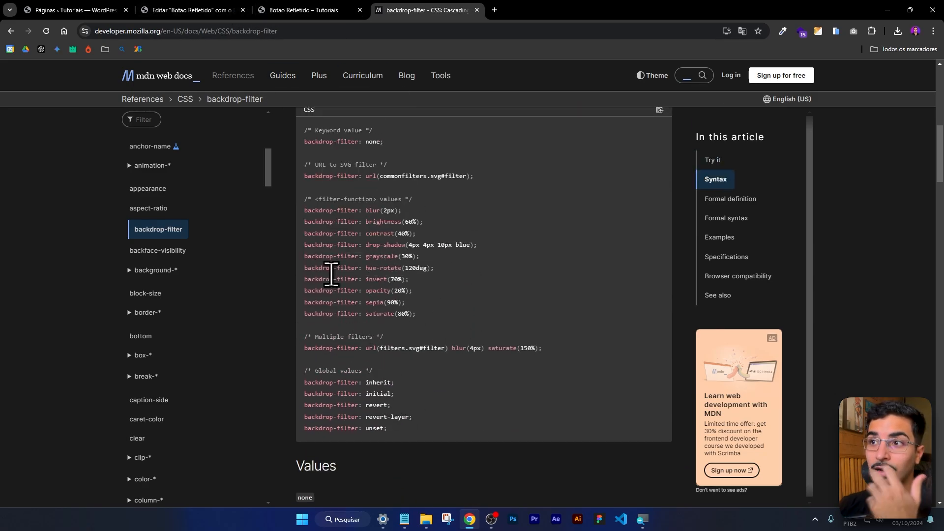
pyautogui.click(326, 4)
# Return to the Elementor editor, set the card's backdrop-filter to blur(4px) and check the card at full width.
pyautogui.click(238, 11)
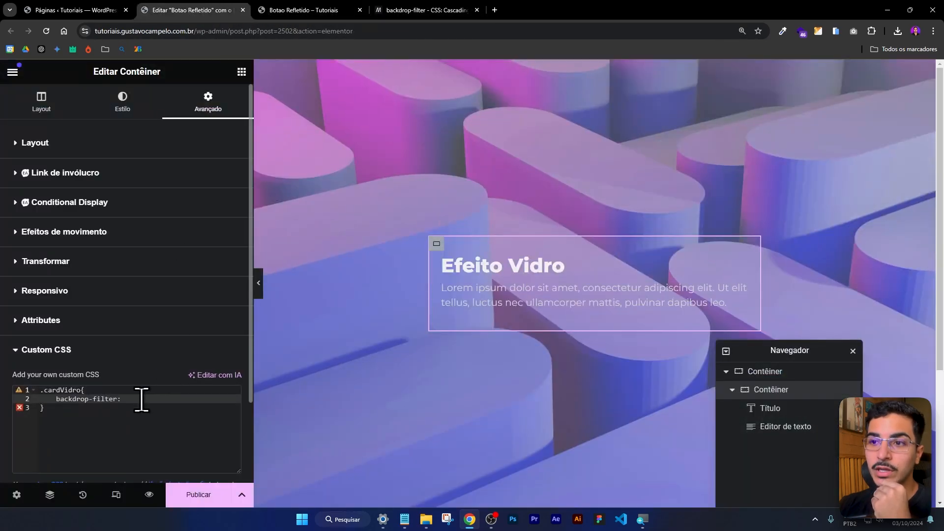
pyautogui.write('blur')
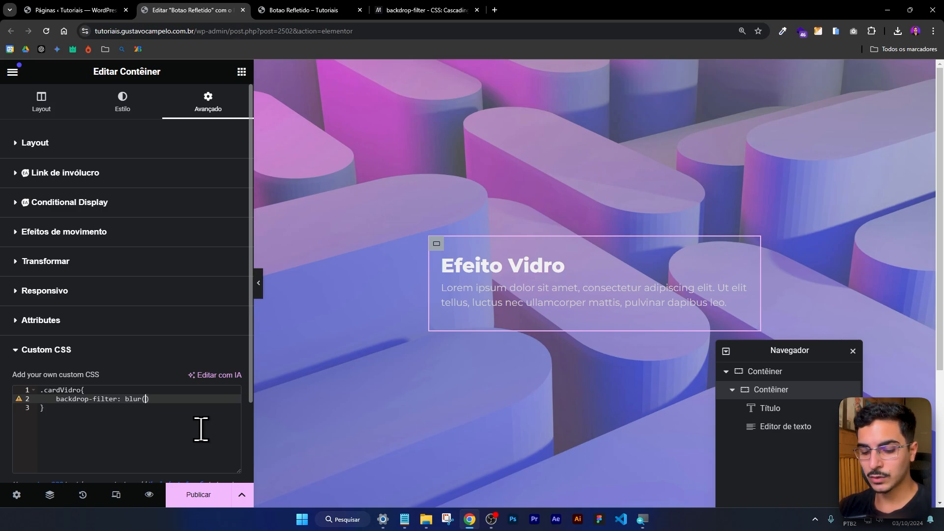
pyautogui.write('(4px')
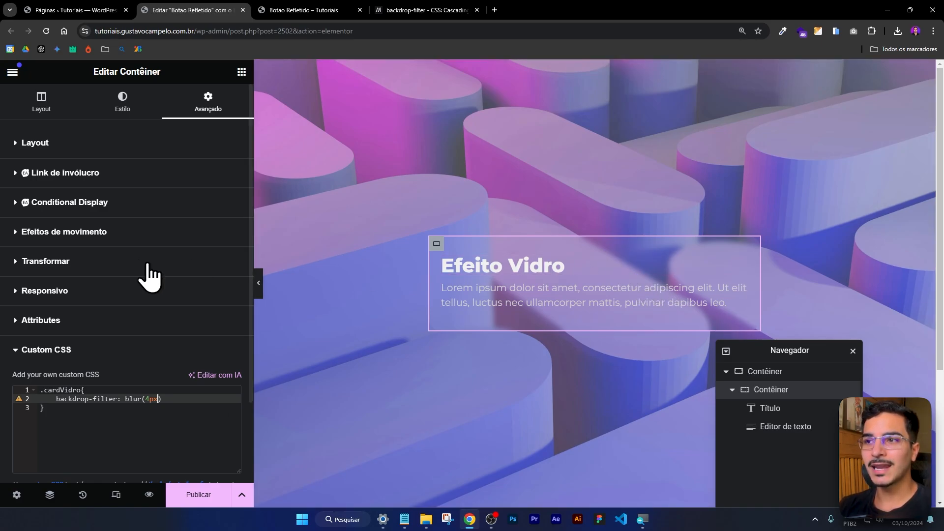
pyautogui.click(260, 290)
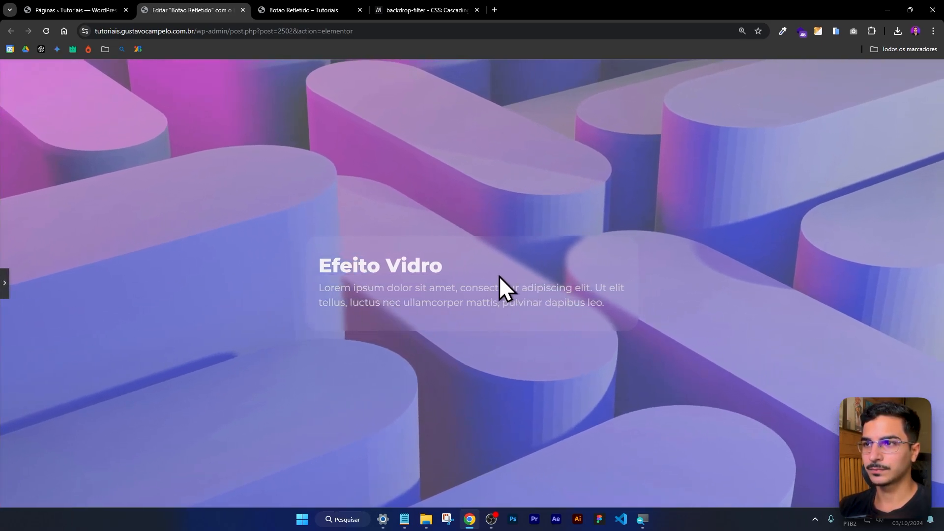
pyautogui.click(4, 282)
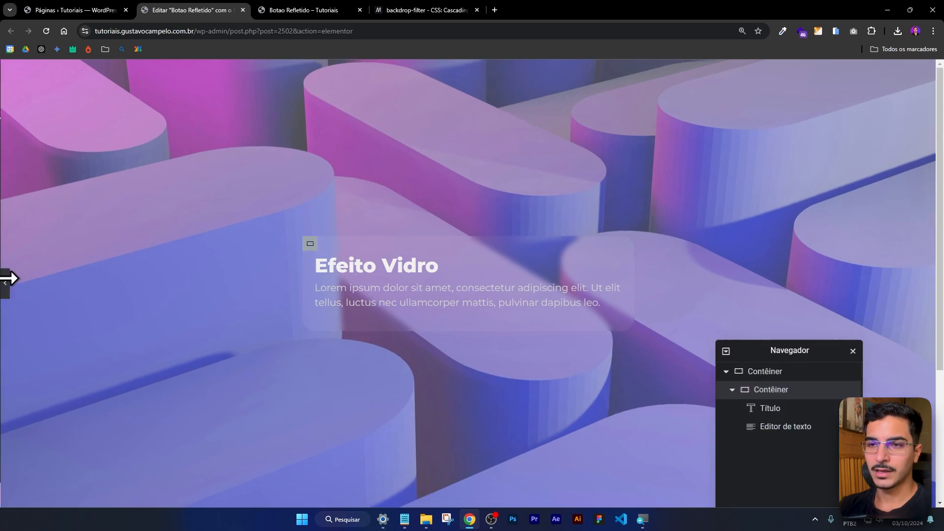
# Try a 40px backdrop blur, settle on blur(20px) and check the card at full width.
pyautogui.write('0px)')
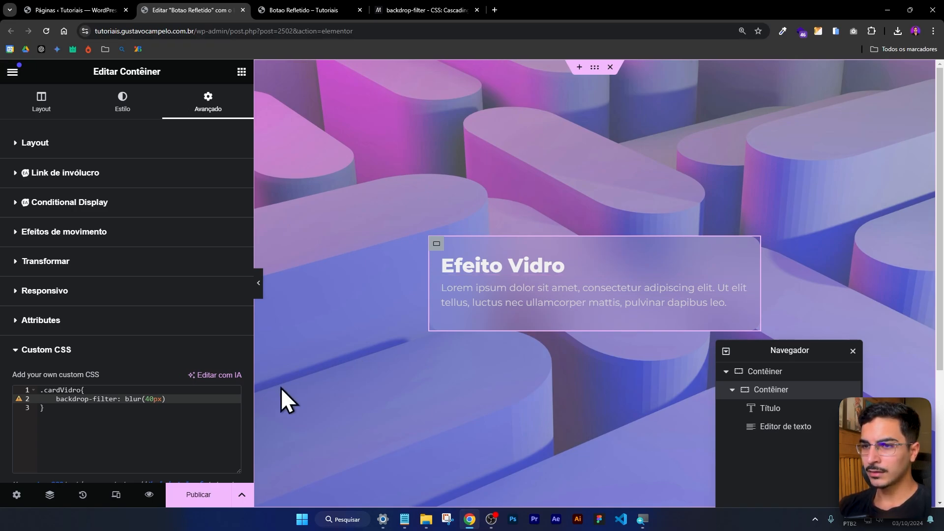
pyautogui.press('BackSpace')
pyautogui.press('BackSpace')
pyautogui.write('20')
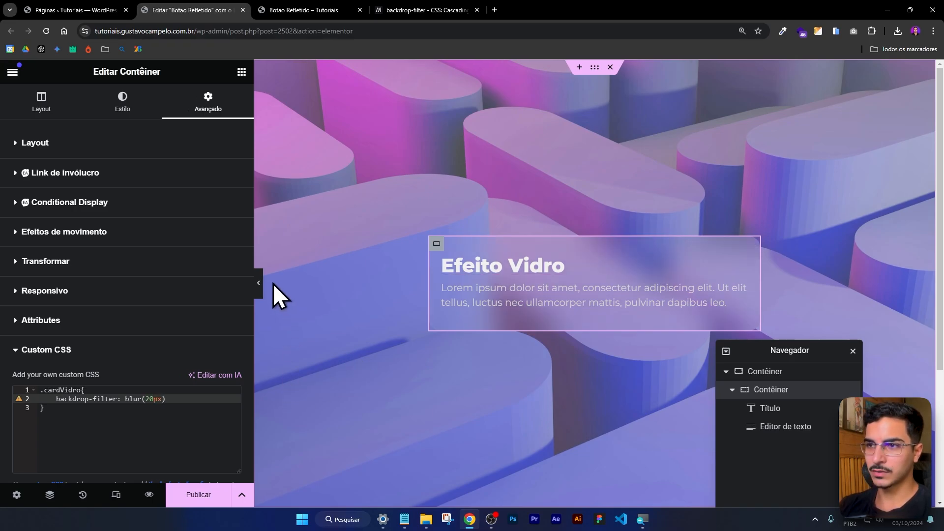
pyautogui.click(258, 283)
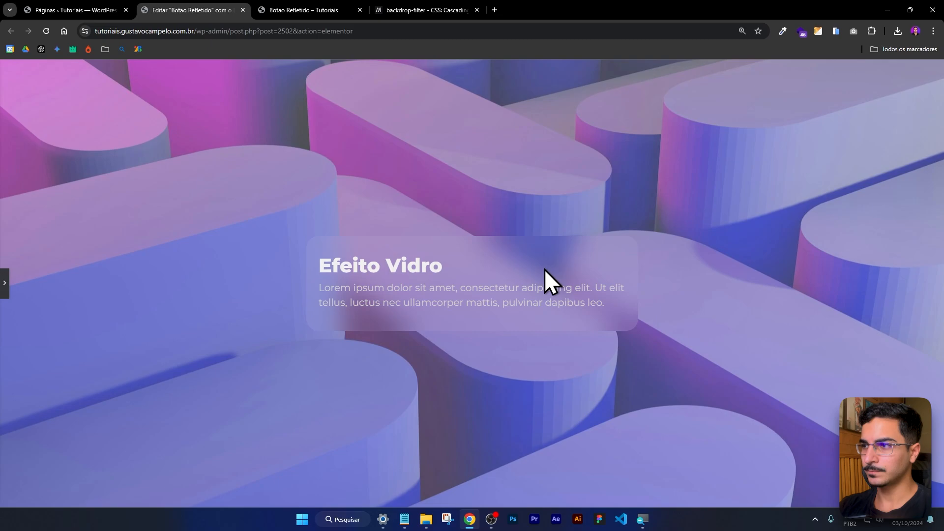
pyautogui.click(5, 286)
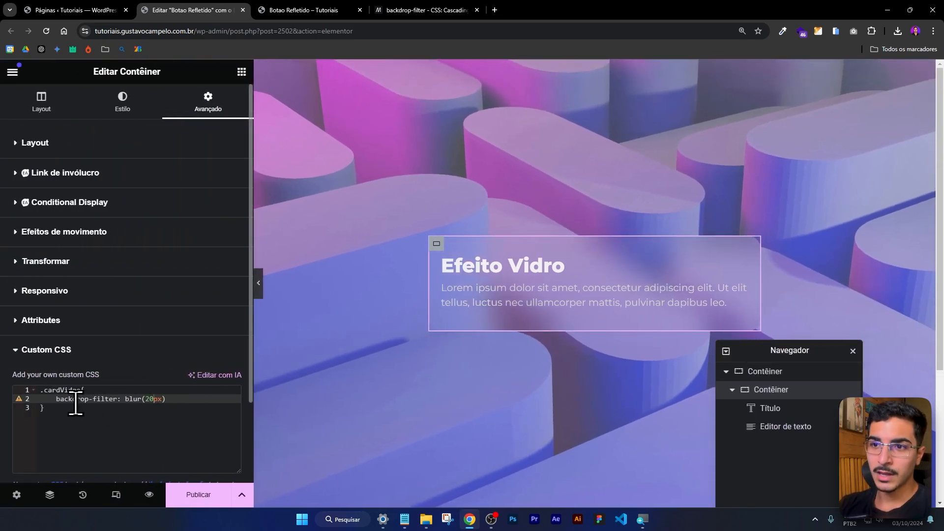
# Replace the .cardVidro class in the custom CSS rule with Elementor's selector keyword.
pyautogui.click(21, 390)
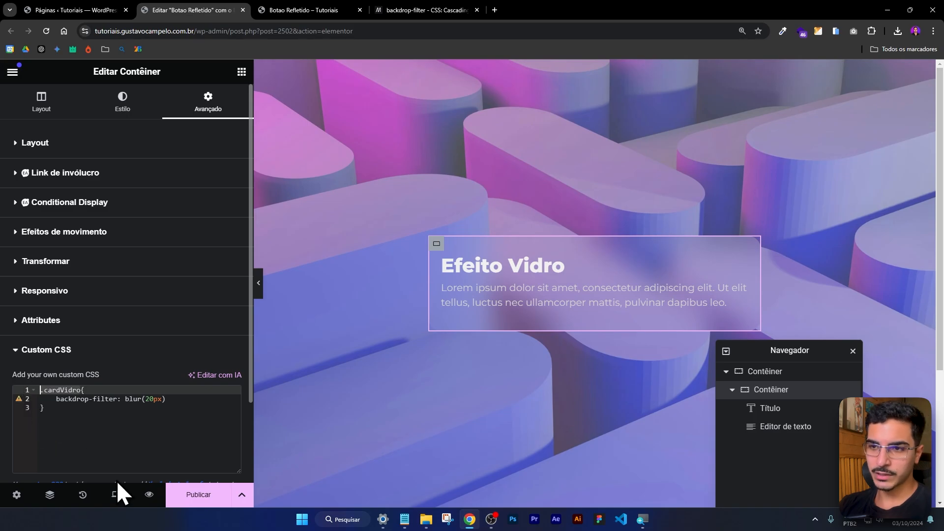
pyautogui.write('seele')
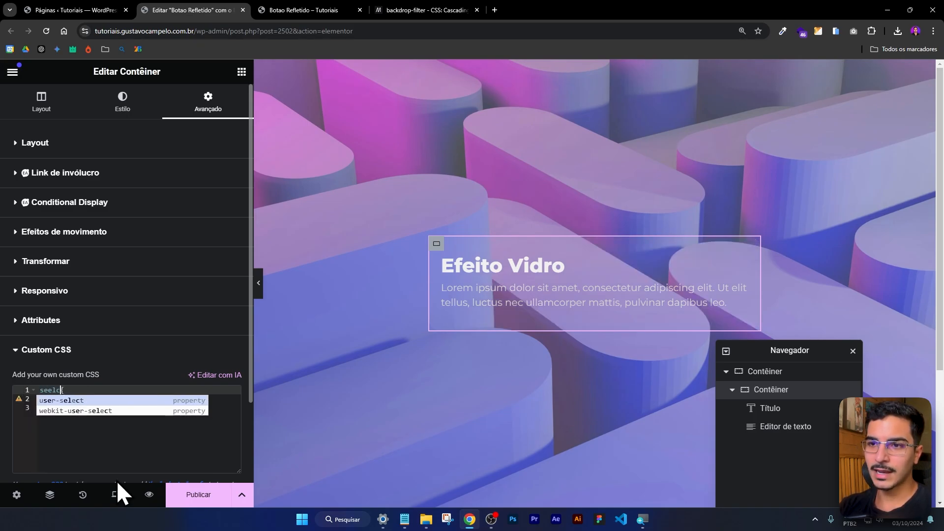
pyautogui.press('BackSpace')
pyautogui.press('BackSpace')
pyautogui.press('BackSpace')
pyautogui.write('lector')
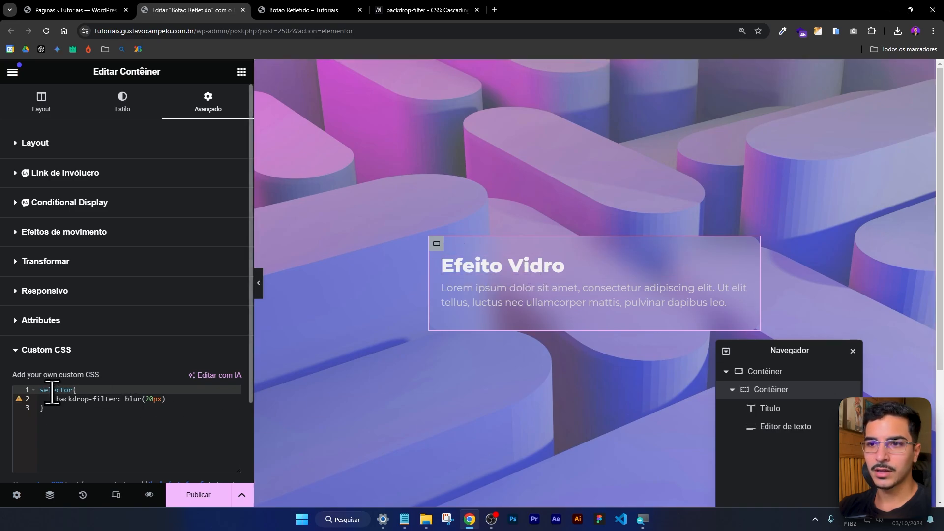
# Review the backdrop-filter declaration and the container's cardVidro class, ending back at the custom CSS.
pyautogui.click(85, 399)
pyautogui.moveTo(188, 403); pyautogui.dragTo(54, 399)
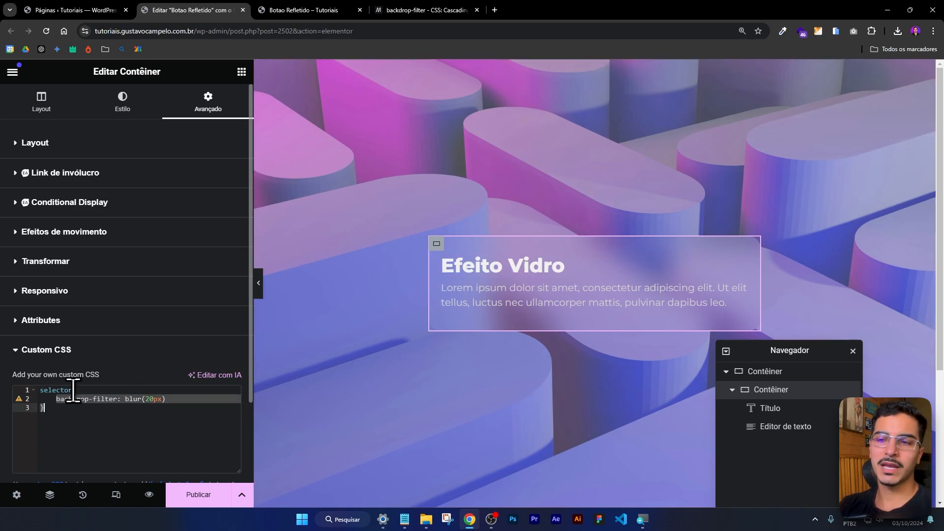
pyautogui.click(84, 150)
pyautogui.scroll(-3, 173, 374)
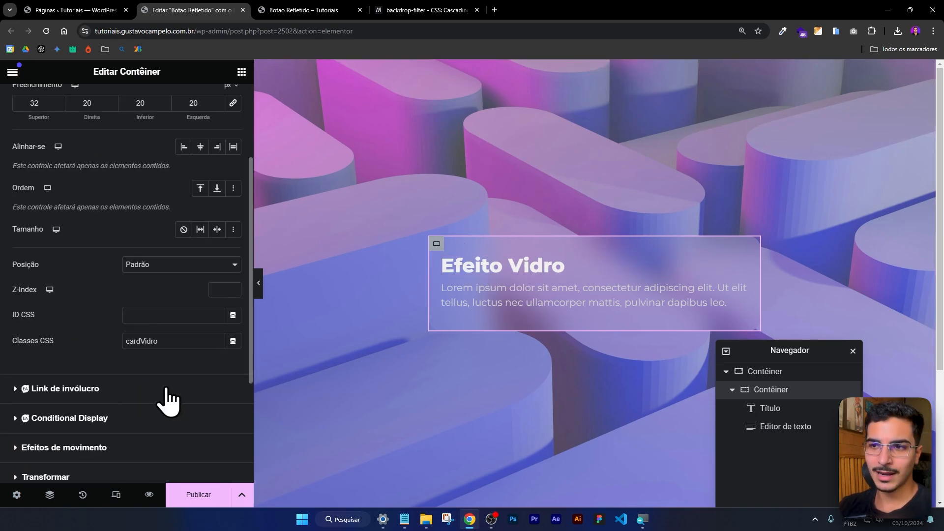
pyautogui.moveTo(174, 337); pyautogui.dragTo(73, 340)
pyautogui.scroll(-3, 108, 322)
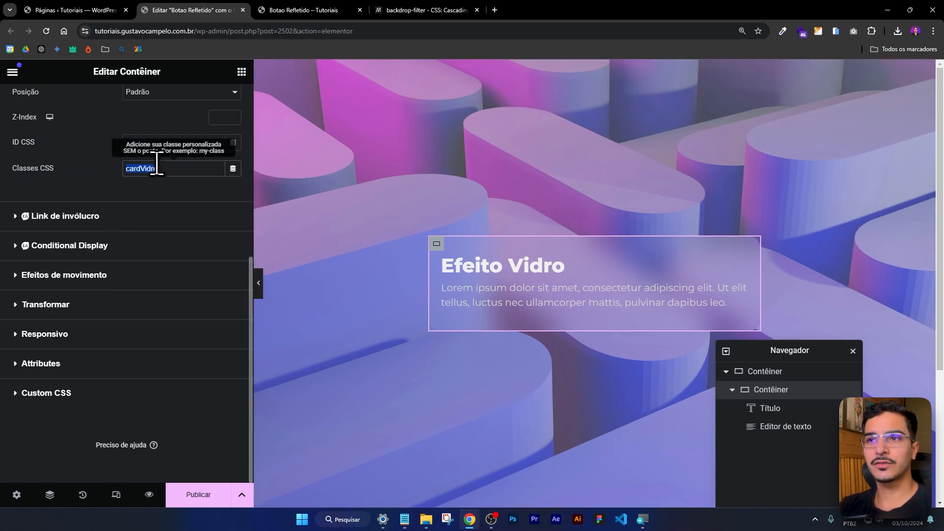
pyautogui.click(62, 396)
# Open the CSS adicional section of the site customizer from the page preview, close the inspector and look through the code.
pyautogui.click(330, 6)
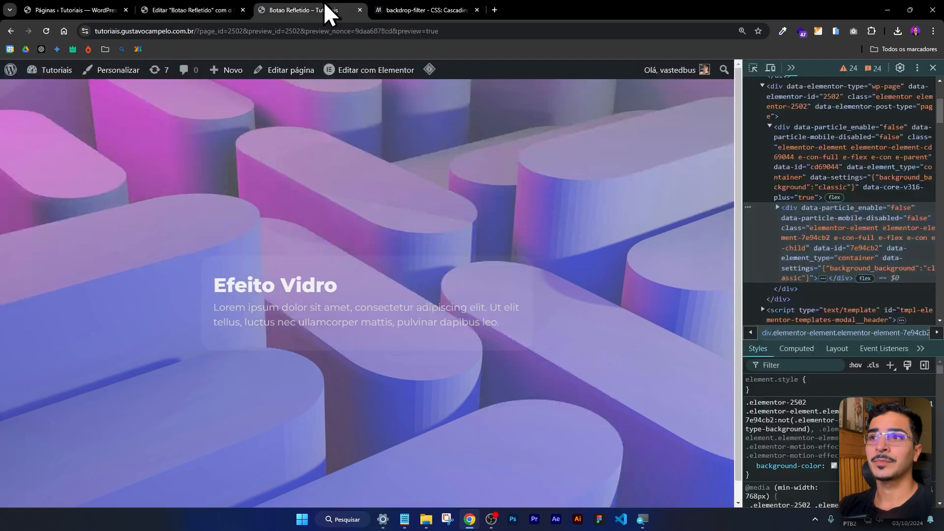
pyautogui.click(118, 71)
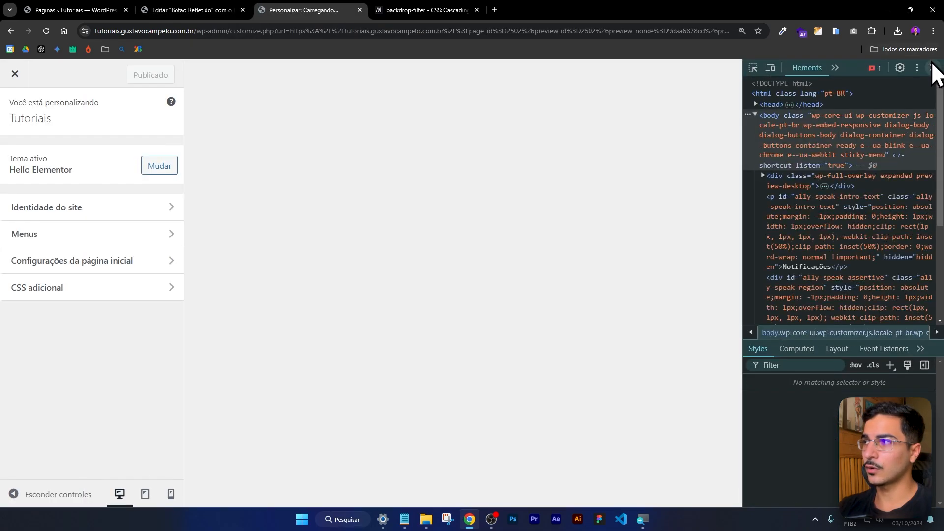
pyautogui.click(933, 68)
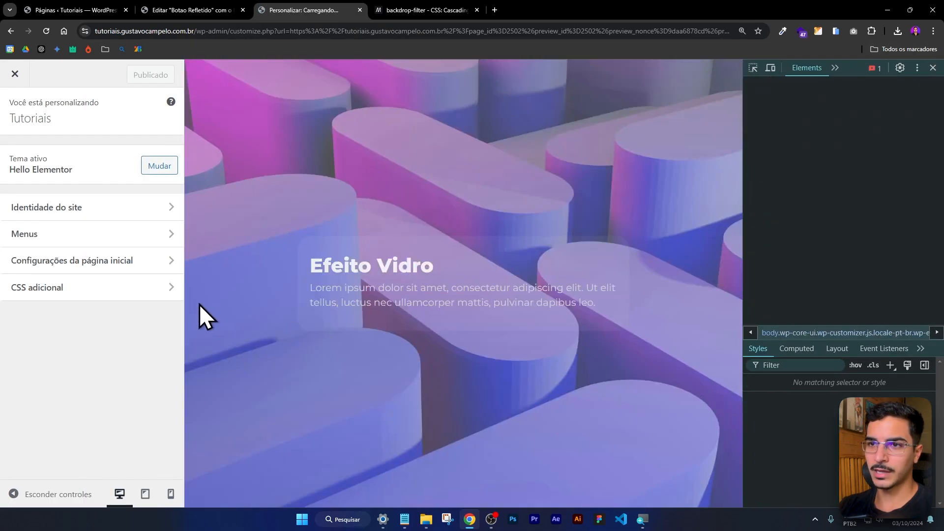
pyautogui.click(120, 291)
pyautogui.scroll(-5, 92, 308)
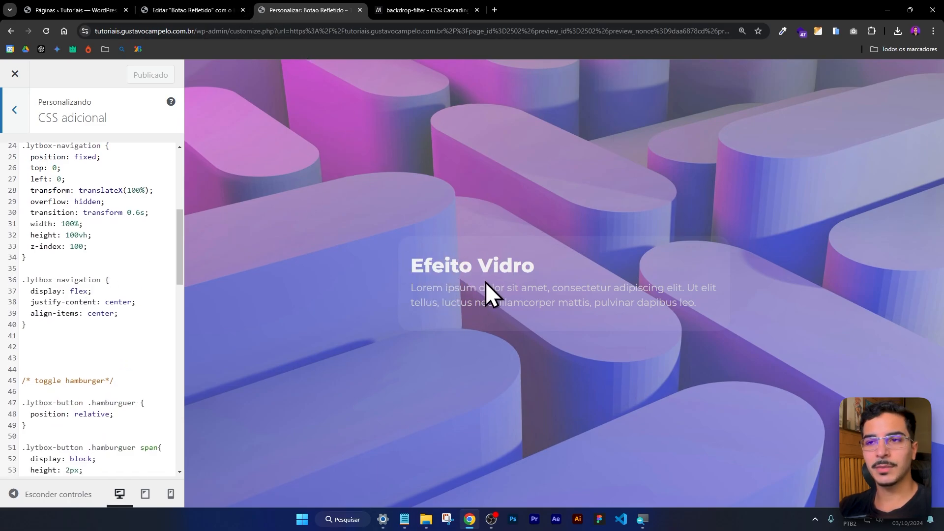
# Publish the page from the Elementor editor and bring its preview back from the site customizer.
pyautogui.scroll(-5, 116, 253)
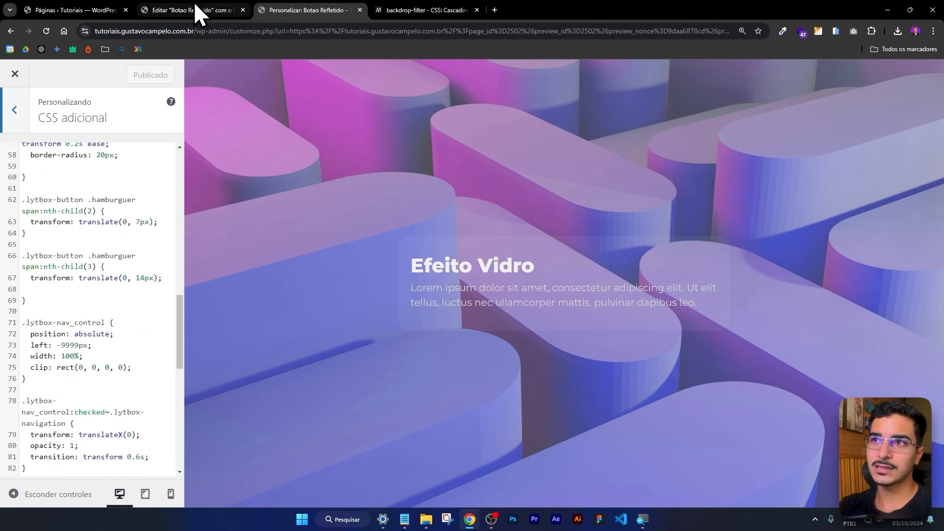
pyautogui.click(196, 11)
pyautogui.click(47, 145)
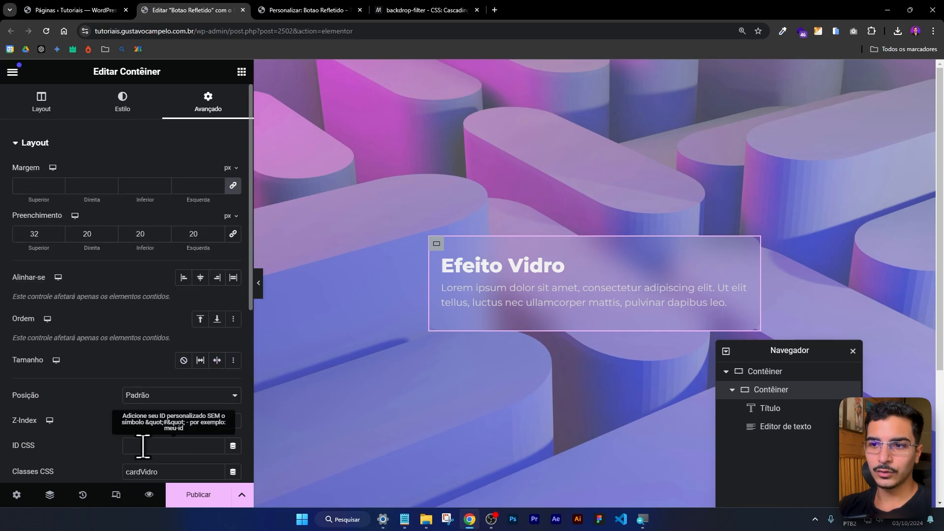
pyautogui.scroll(-3, 147, 433)
pyautogui.click(195, 497)
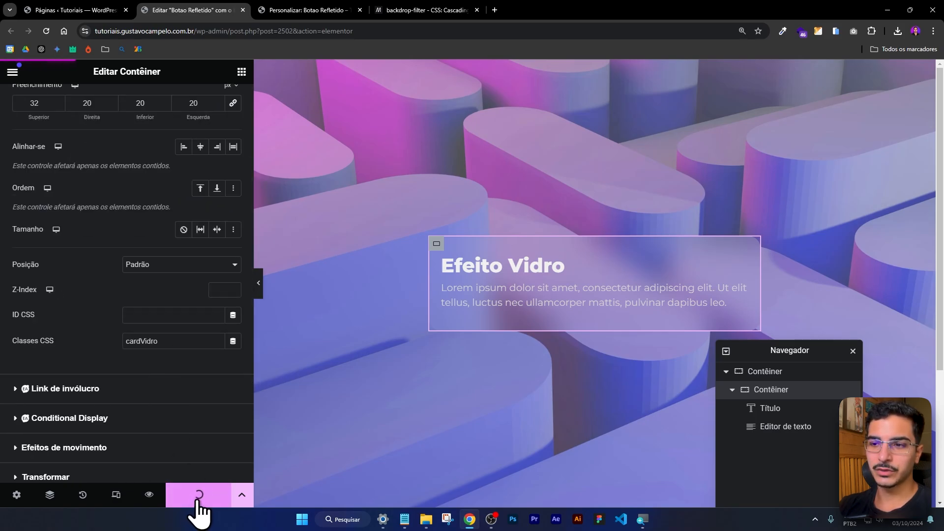
pyautogui.click(312, 11)
pyautogui.click(163, 10)
# Clear all code from the card container's Custom CSS.
pyautogui.scroll(-2, 99, 393)
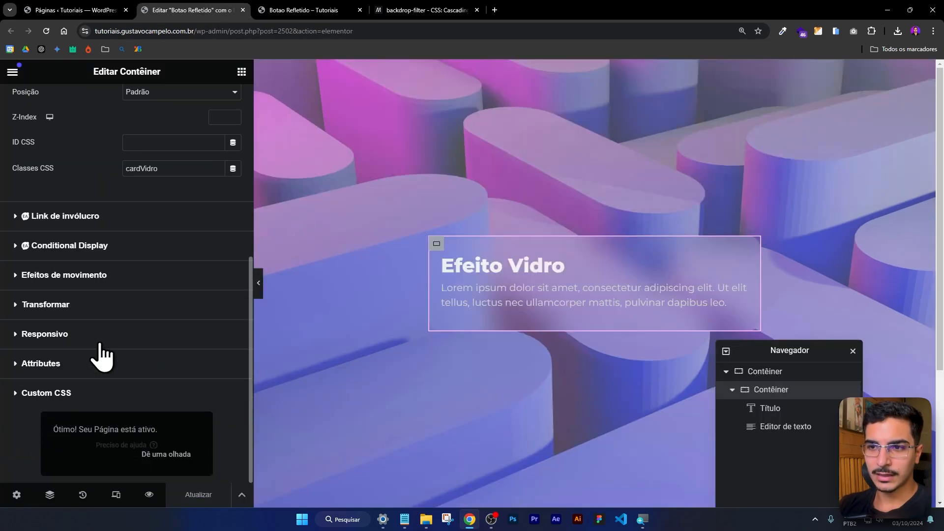
pyautogui.click(81, 393)
pyautogui.scroll(-2, 79, 345)
pyautogui.hotkey('ctrl', 'a')
pyautogui.press('BackSpace')
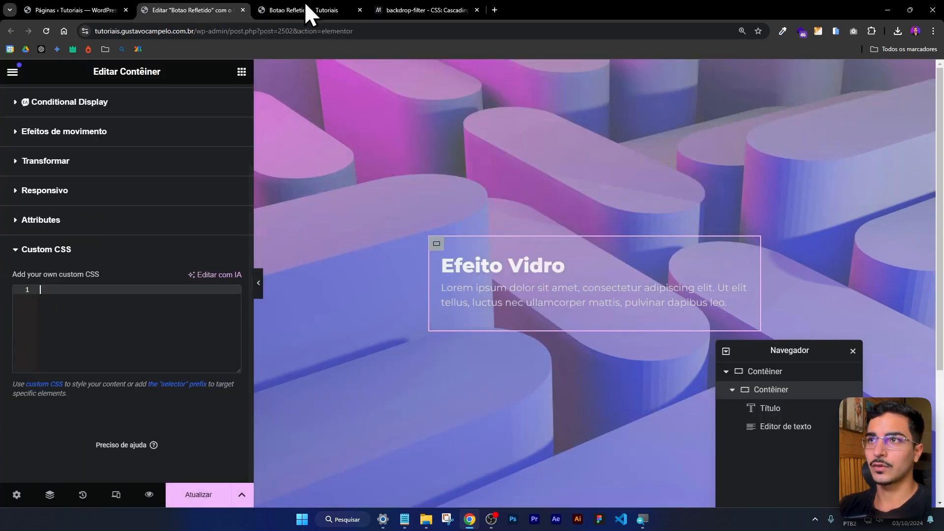
# Update the page in the Elementor editor and return to its preview to check the card without the code.
pyautogui.click(305, 9)
pyautogui.click(121, 70)
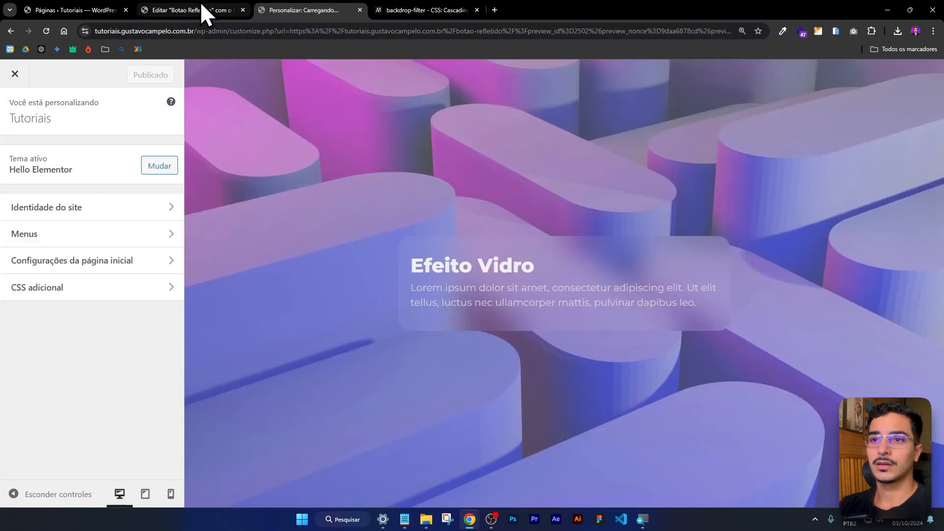
pyautogui.click(200, 6)
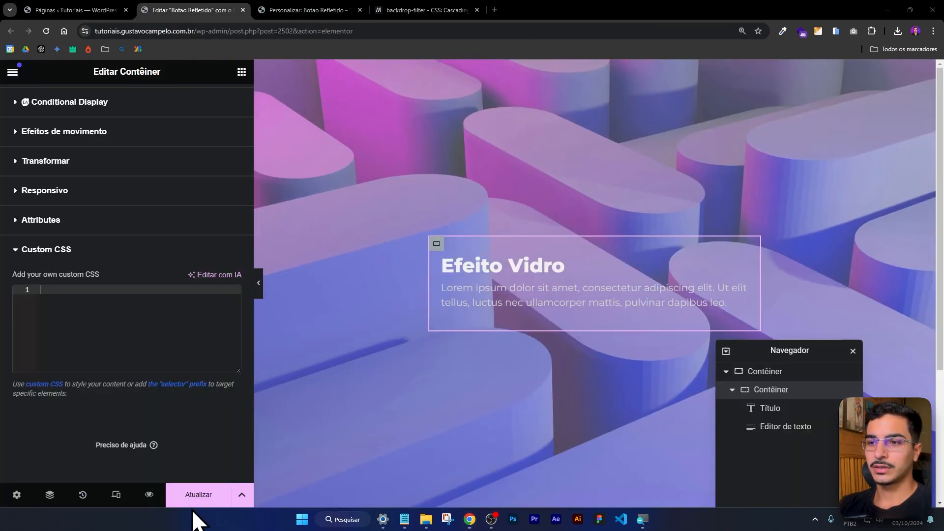
pyautogui.click(310, 6)
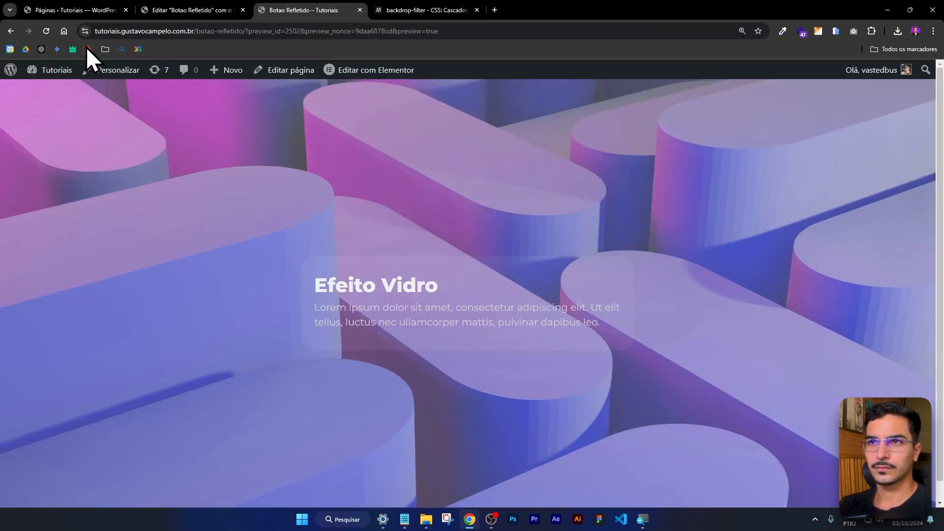
# Open the site customizer's CSS adicional section and start a .cardVidro rule after the last rule.
pyautogui.click(110, 68)
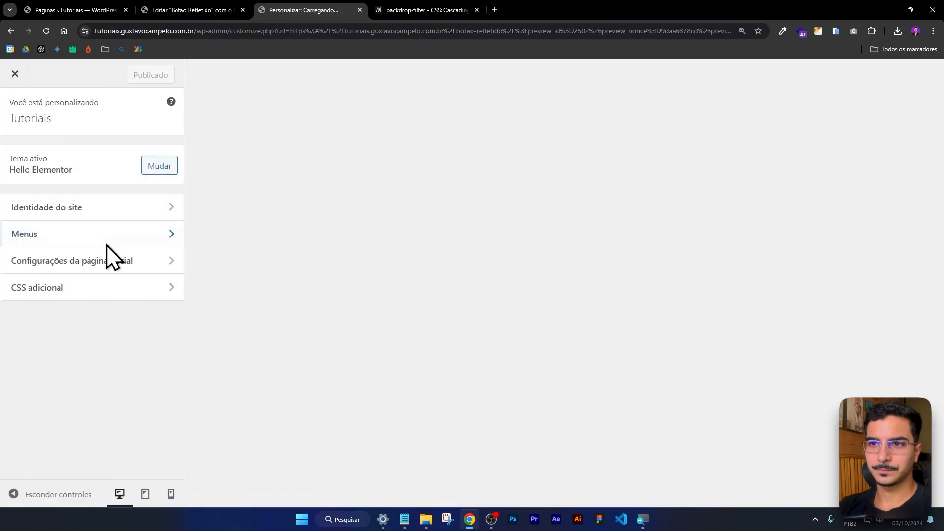
pyautogui.click(72, 296)
pyautogui.scroll(-20, 85, 236)
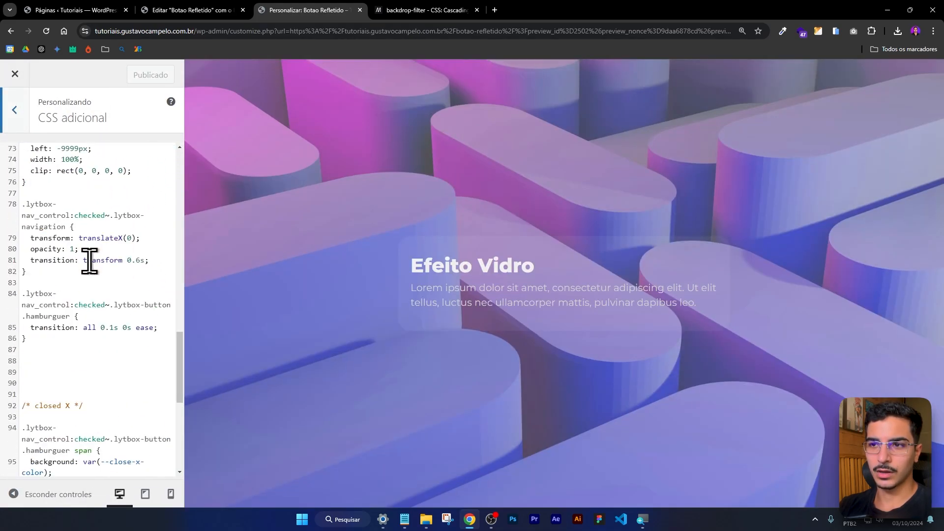
pyautogui.click(53, 427)
pyautogui.press('Return')
pyautogui.press('Return')
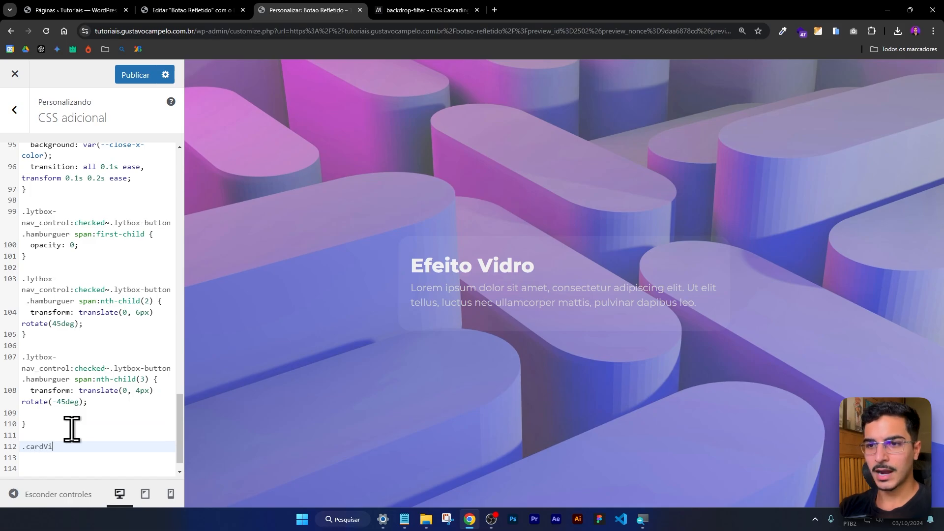
pyautogui.write('.cardVidro{')
pyautogui.press('Return')
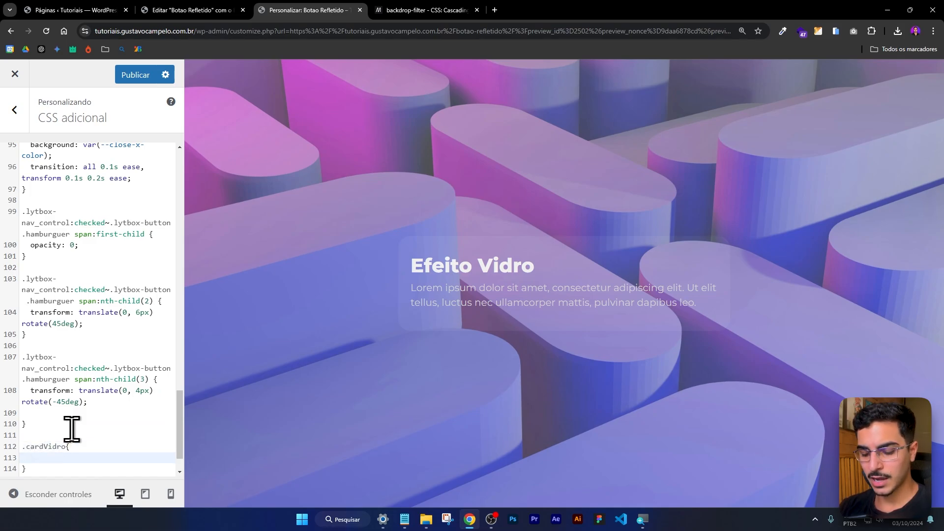
# Add the declaration backdrop-filter:blur(20px); to the .cardVidro rule, followed by a new line.
pyautogui.write('backdrop-')
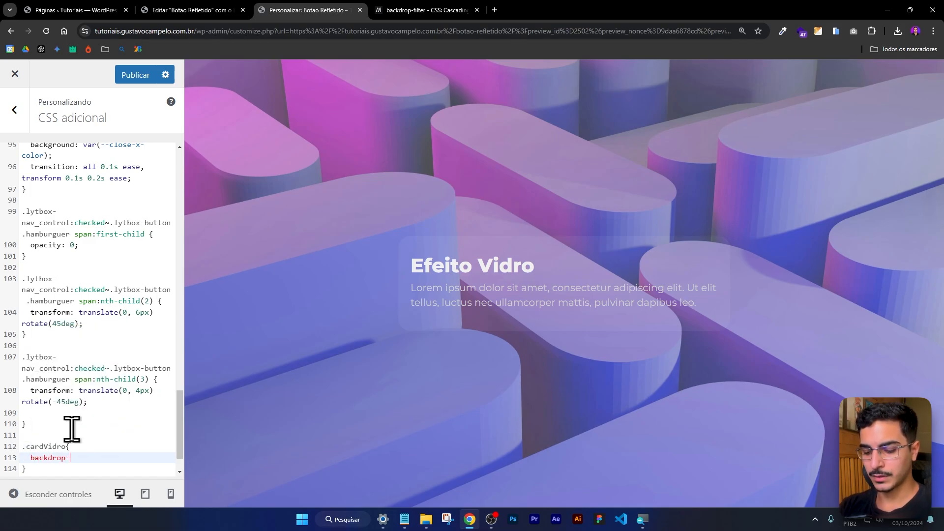
pyautogui.write('filter:blur')
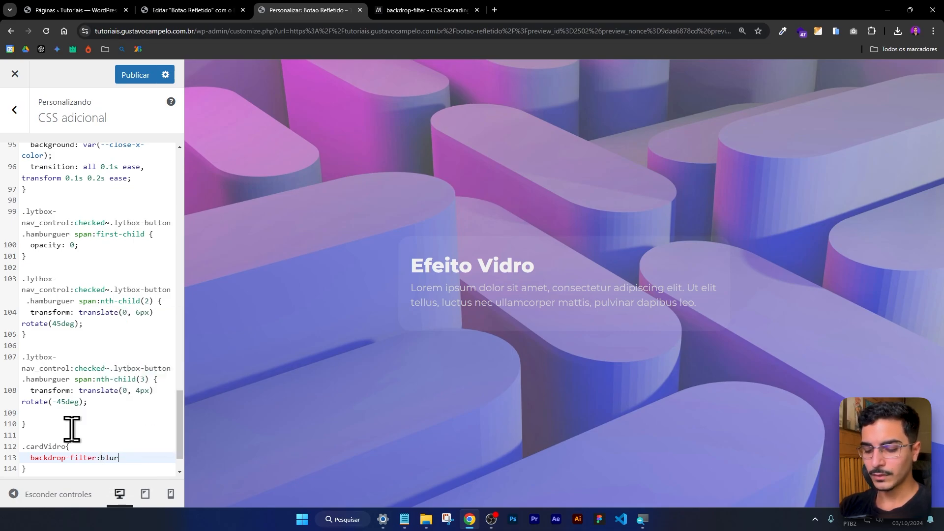
pyautogui.write('(20px')
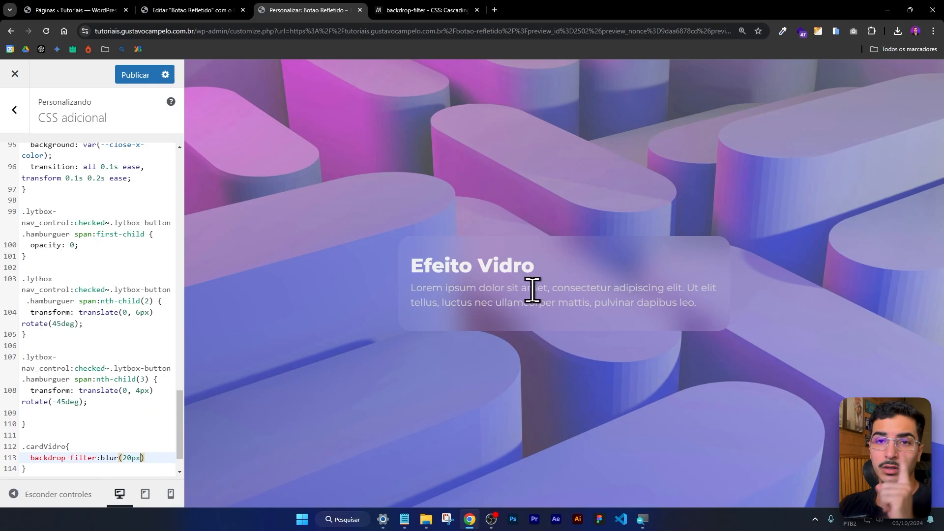
pyautogui.click(159, 458)
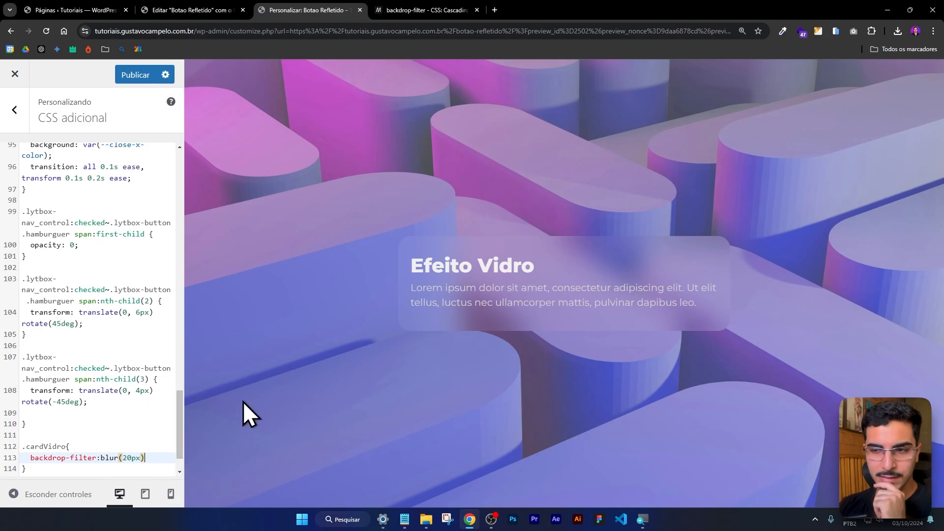
pyautogui.write(';')
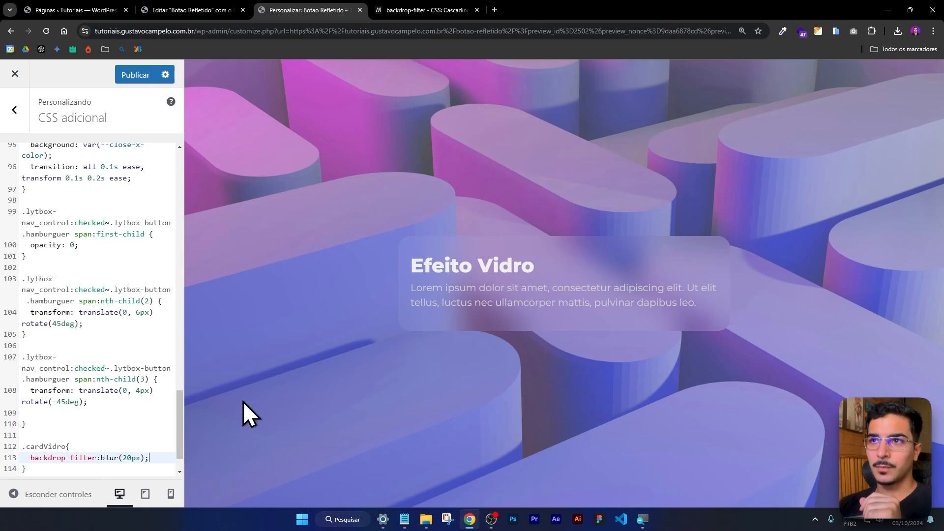
pyautogui.press('Return')
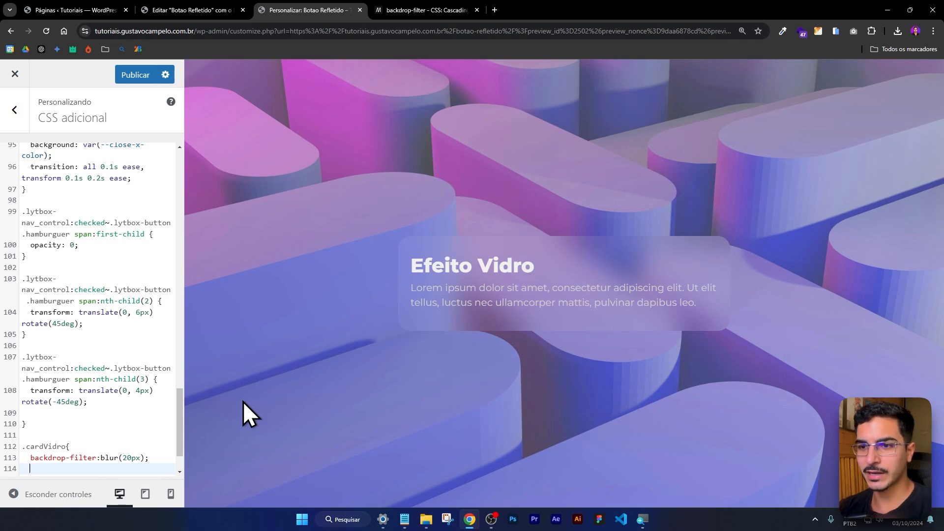
# Add a -webkit-backdrop-filter:blur(20px); line to the .cardVidro rule by reusing a copy of the existing declaration.
pyautogui.click(37, 458)
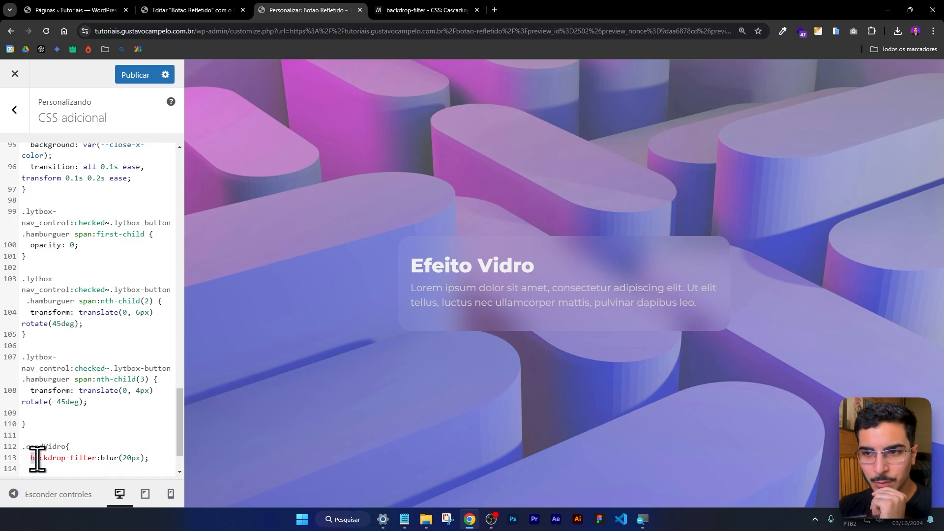
pyautogui.moveTo(38, 459); pyautogui.dragTo(119, 463)
pyautogui.click(118, 467)
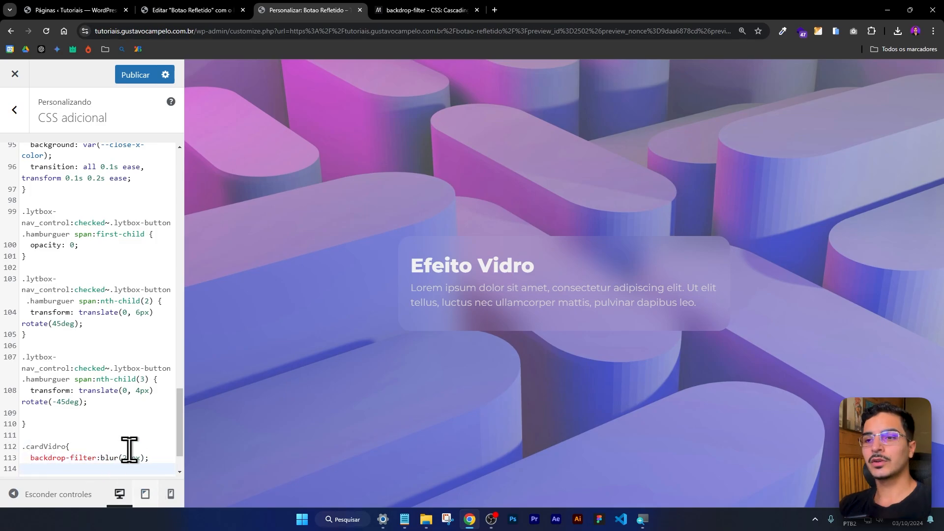
pyautogui.scroll(-3, 130, 449)
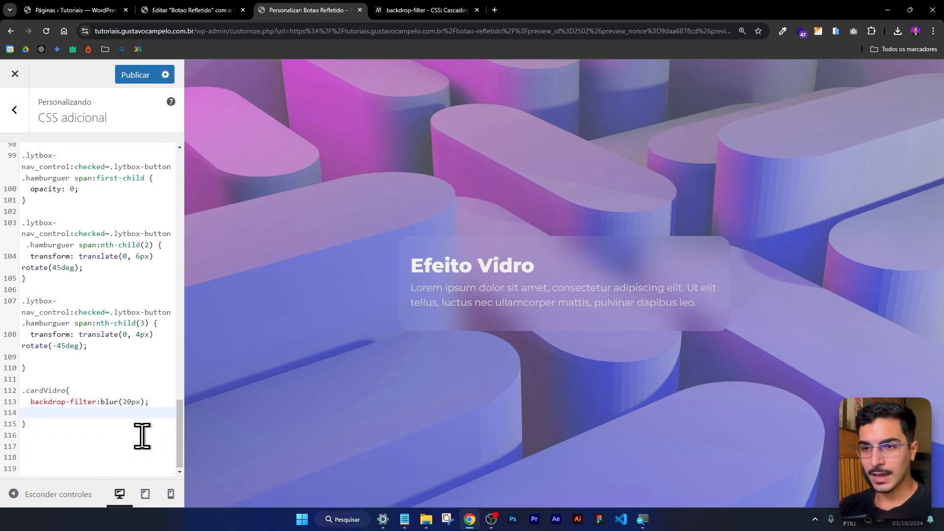
pyautogui.write('-webkit-')
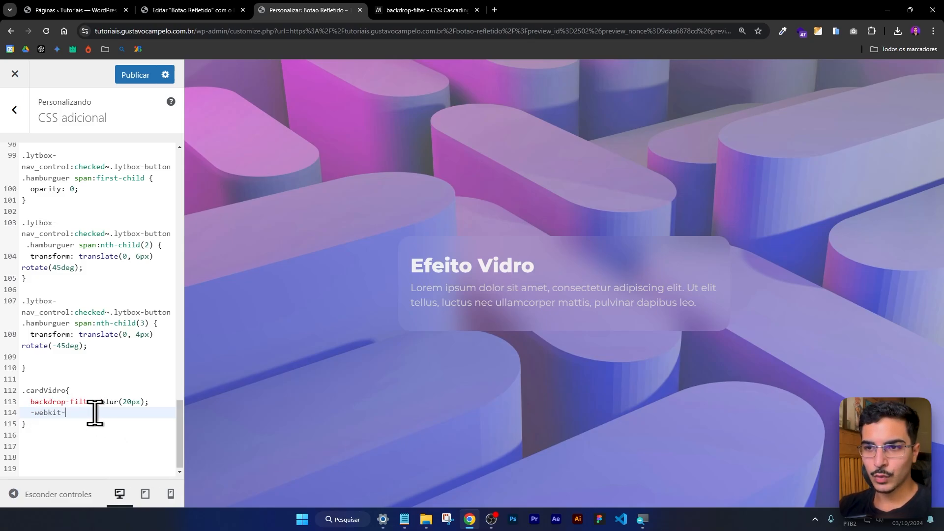
pyautogui.moveTo(30, 402); pyautogui.dragTo(149, 402)
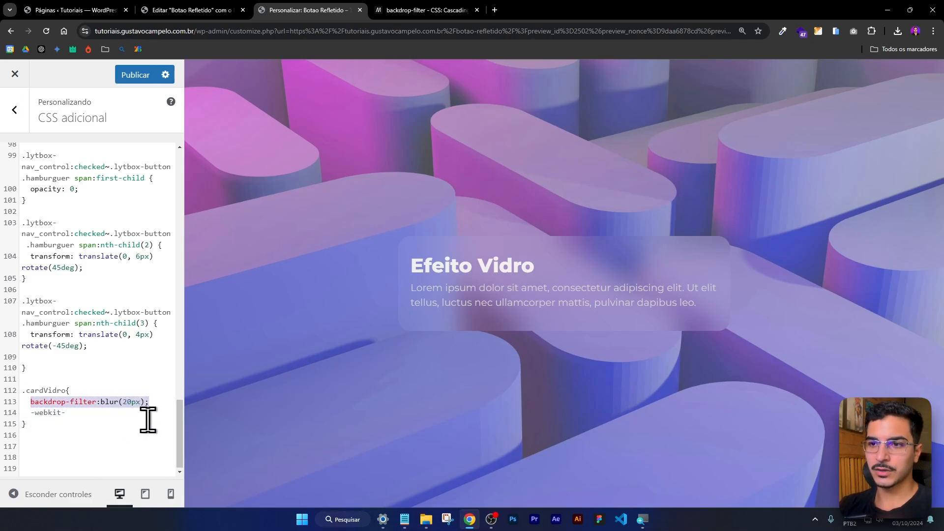
pyautogui.hotkey('ctrl', 'c')
pyautogui.click(129, 413)
pyautogui.hotkey('ctrl', 'v')
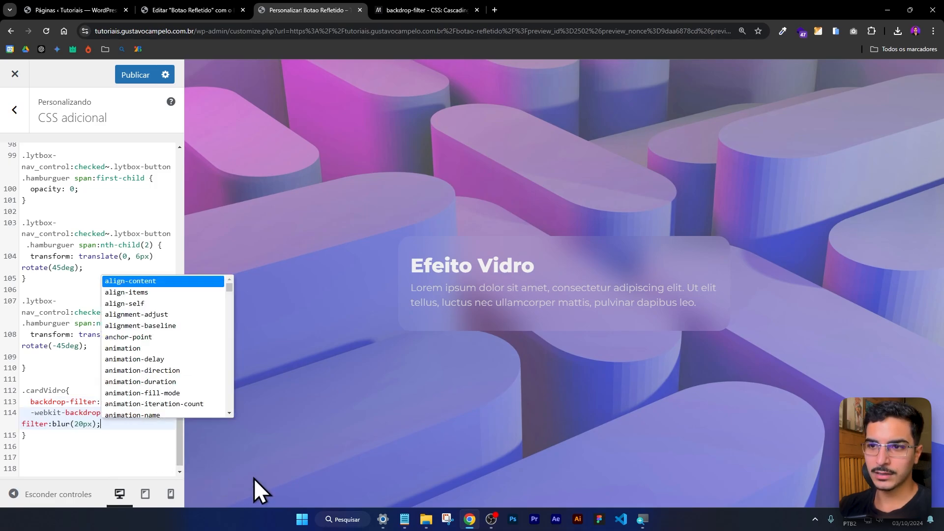
pyautogui.click(78, 433)
# Copy the complete .cardVidro rule from the CSS adicional code into the container's Custom CSS in the Elementor editor.
pyautogui.moveTo(75, 449); pyautogui.dragTo(14, 384)
pyautogui.click(69, 400)
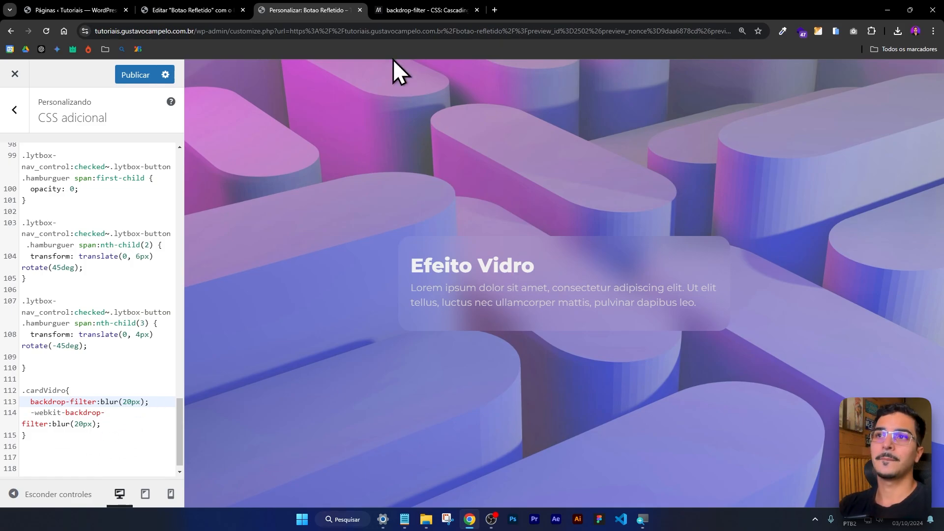
pyautogui.moveTo(88, 380); pyautogui.dragTo(57, 436)
pyautogui.click(53, 425)
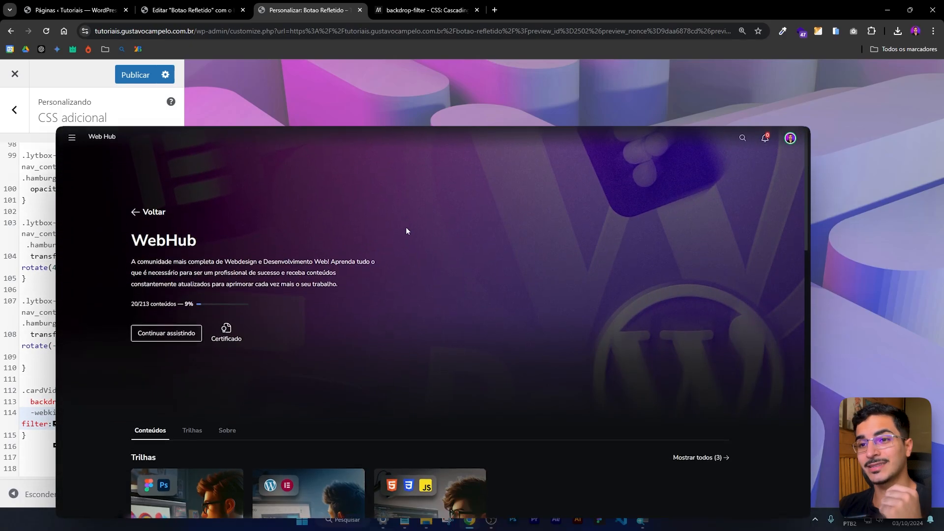
pyautogui.click(62, 436)
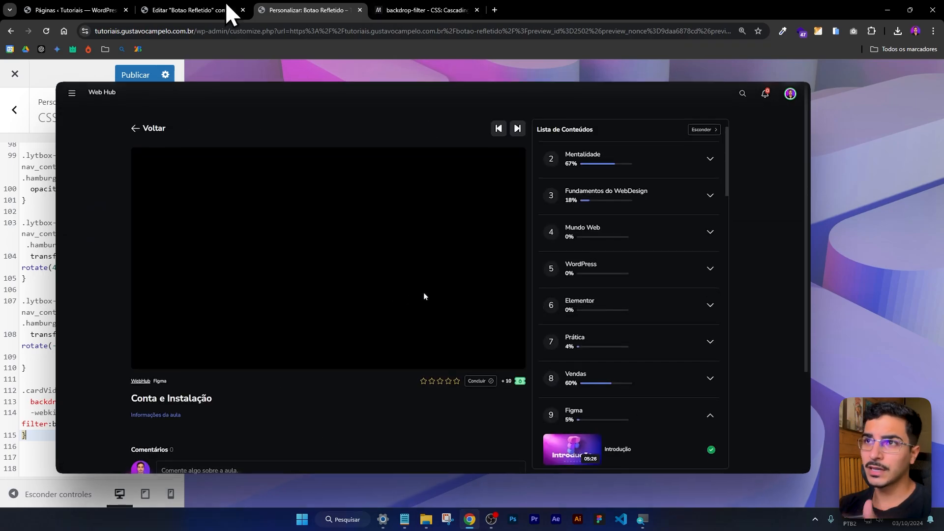
pyautogui.click(222, 9)
pyautogui.moveTo(53, 317); pyautogui.dragTo(41, 290)
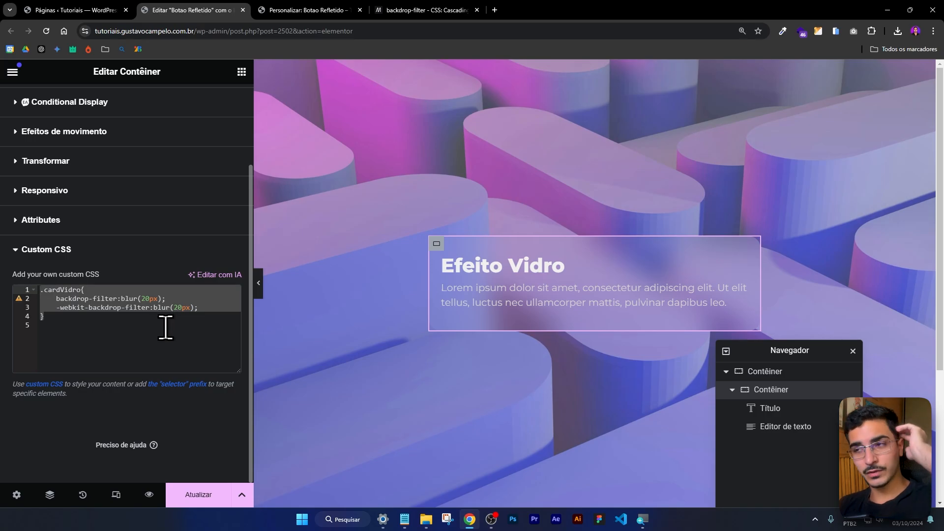